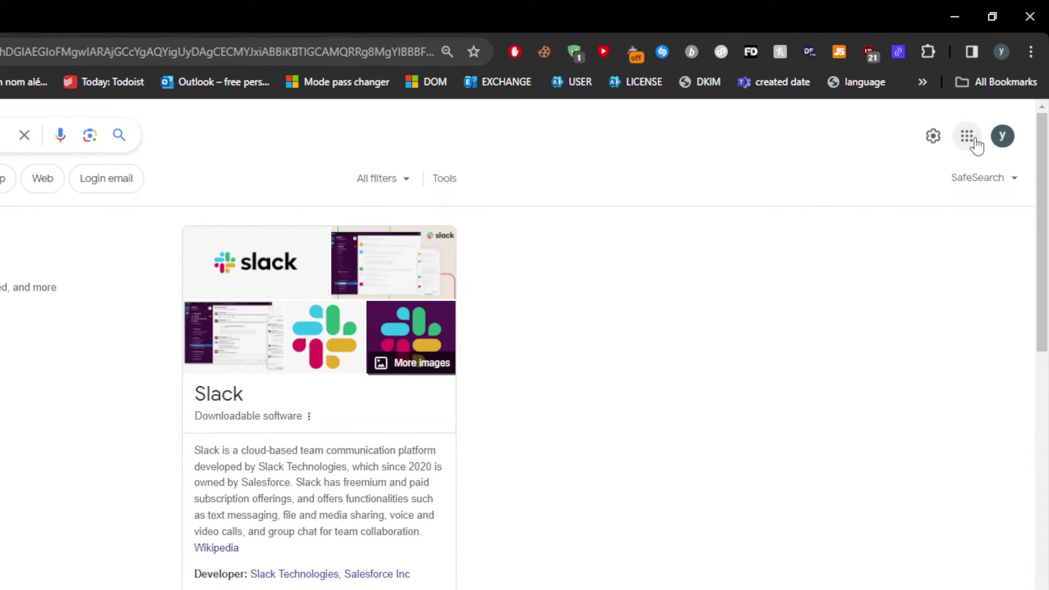
Open the Slack website from the search results and start creating a new workspace.
left_click(967, 135)
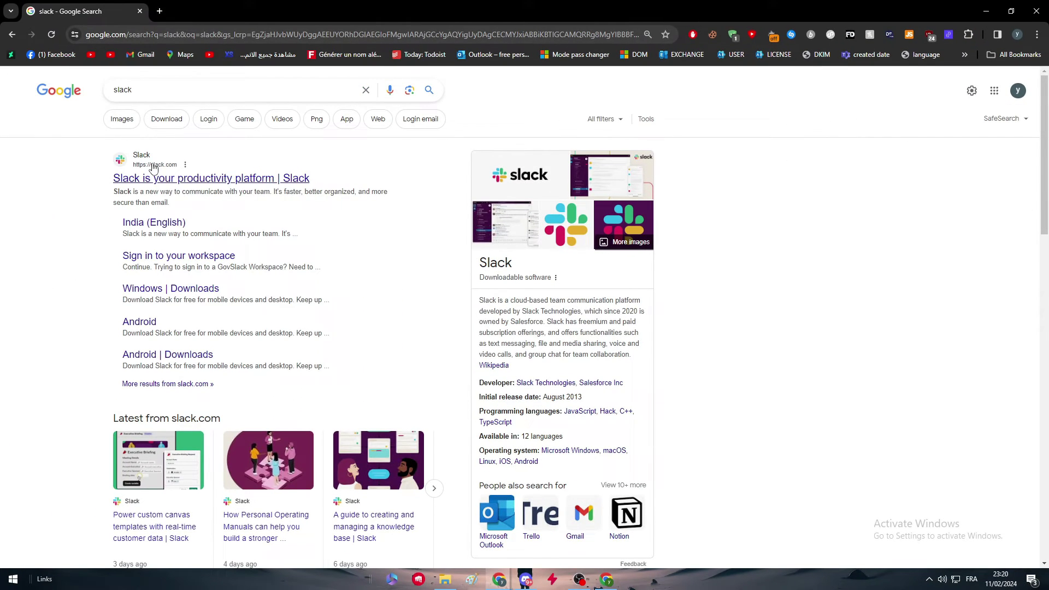
left_click(151, 166)
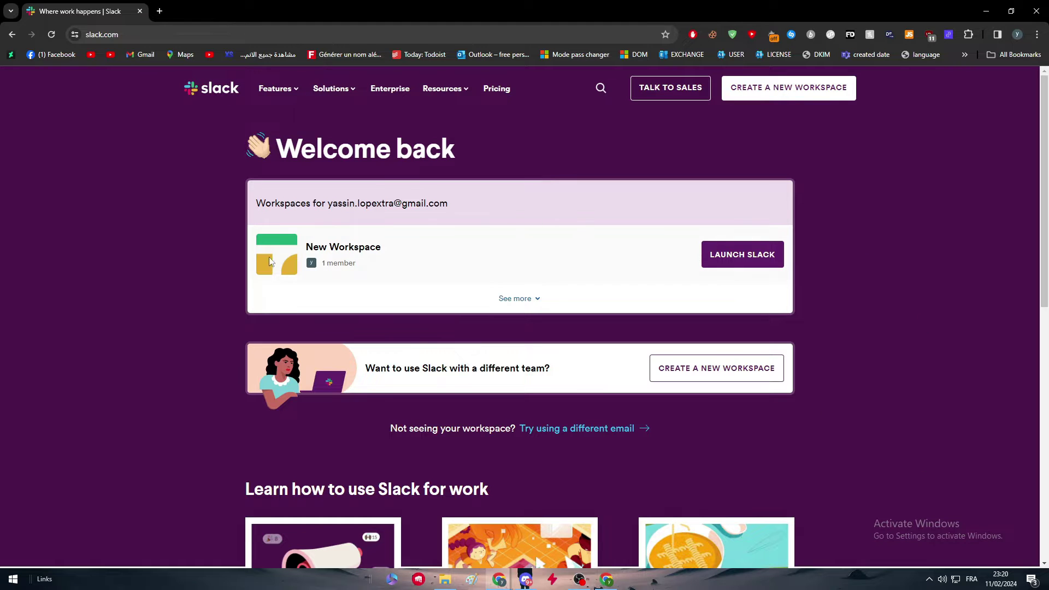
left_click(809, 89)
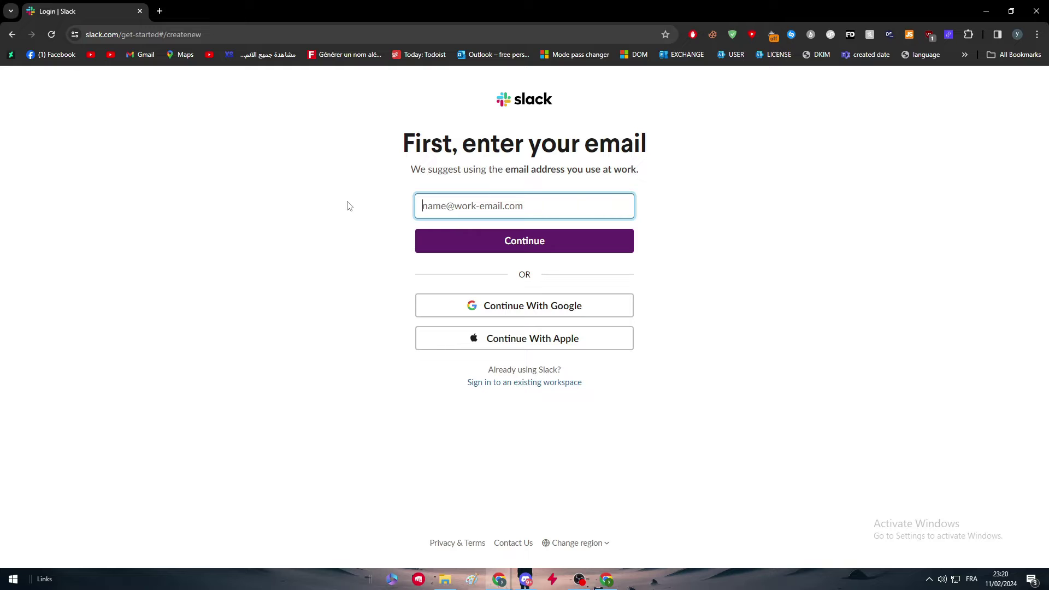
Sign in to Slack with the first listed Google account and request creation of a workspace.
left_click(544, 301)
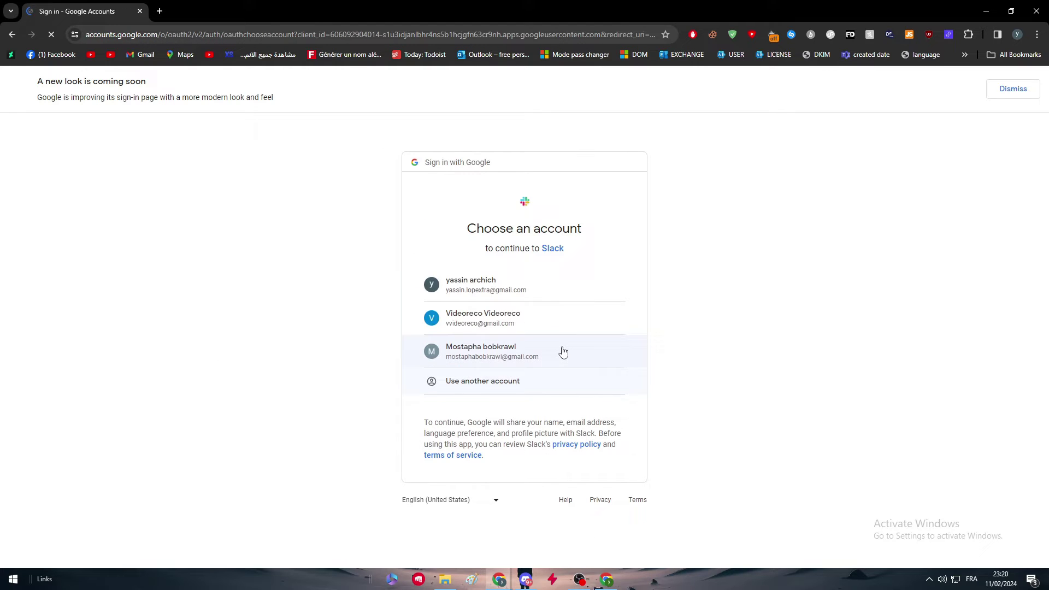
left_click(559, 281)
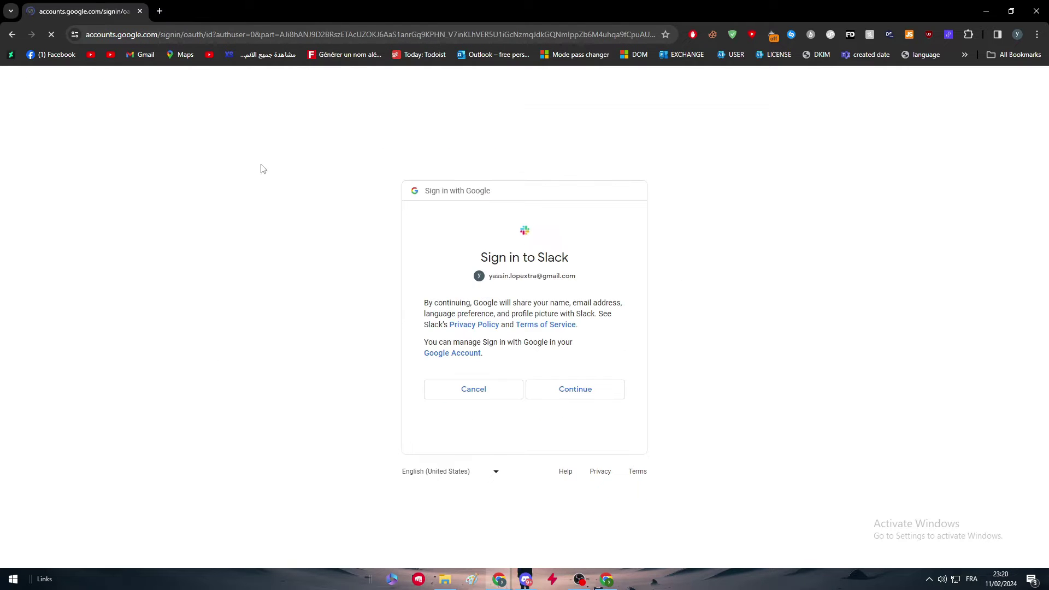
left_click(580, 389)
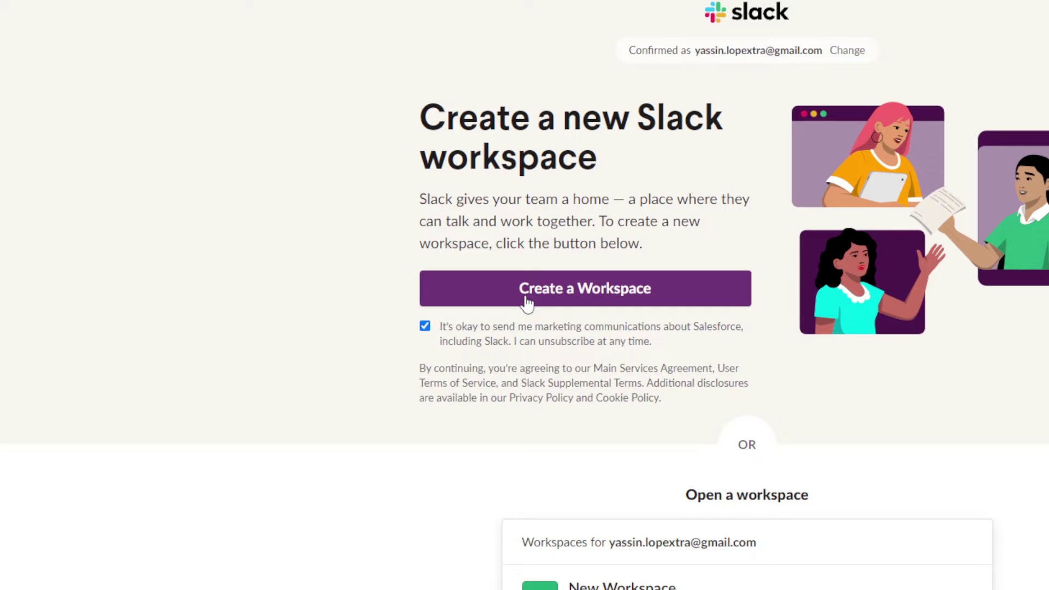
left_click(526, 302)
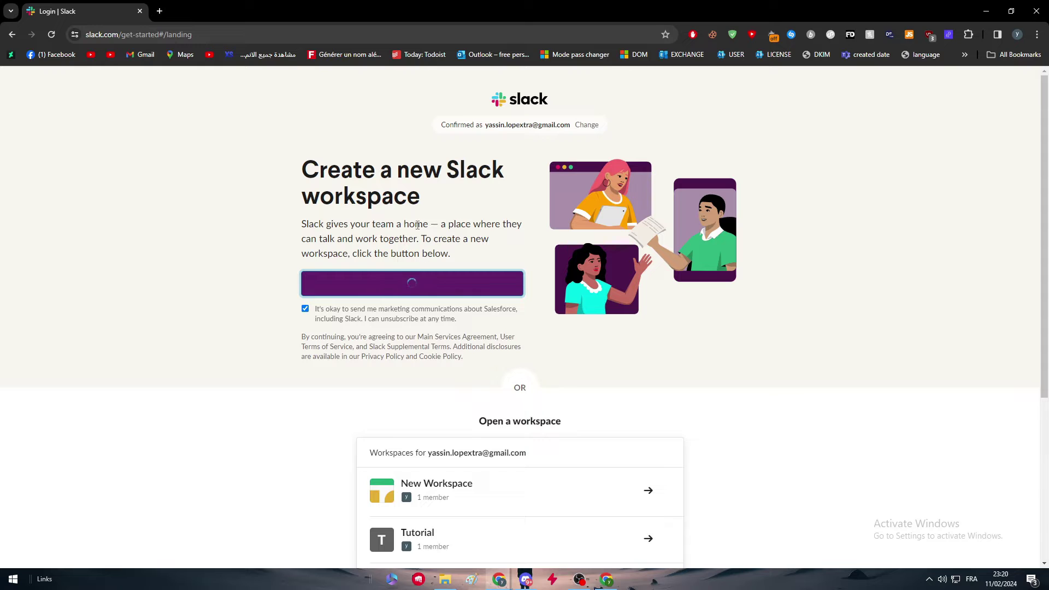
Open the existing Tutorial workspace in the browser instead of the desktop app and dismiss the redesign announcement.
scroll(530, 452, "down", 1)
scroll(528, 452, "down", 1)
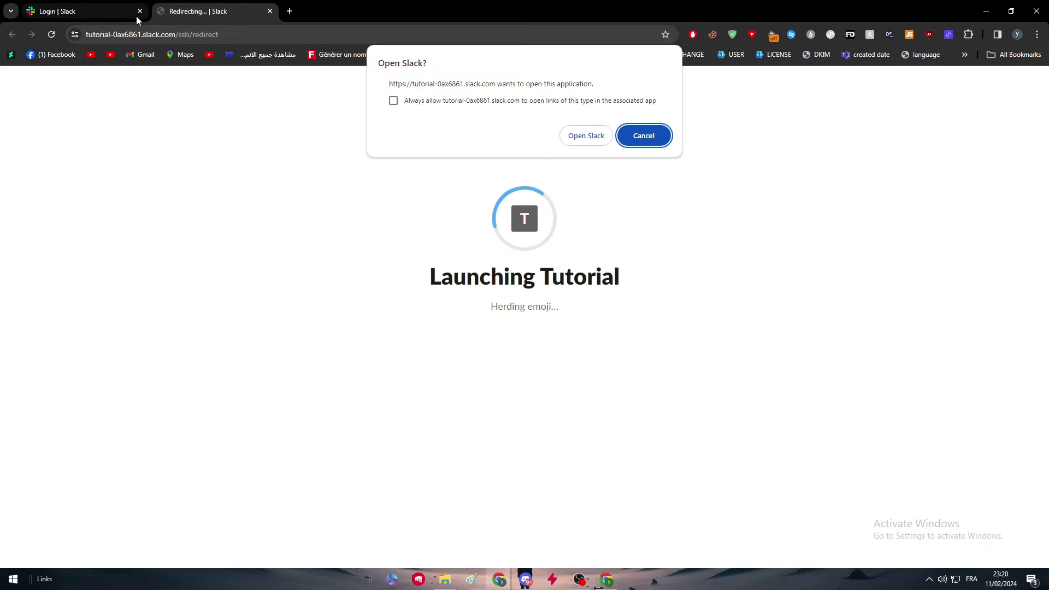
left_click(642, 137)
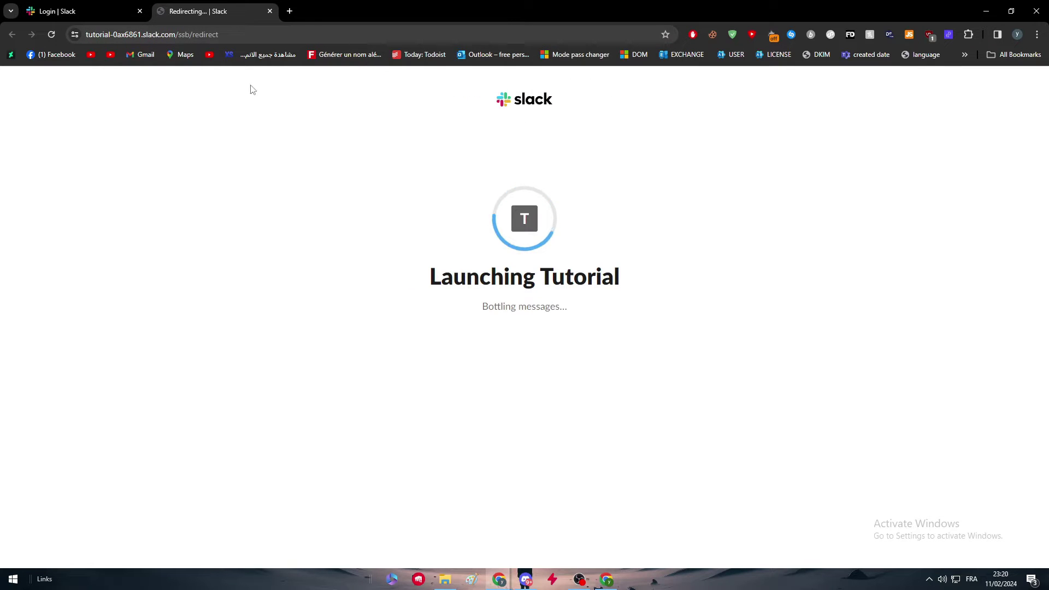
left_click(140, 11)
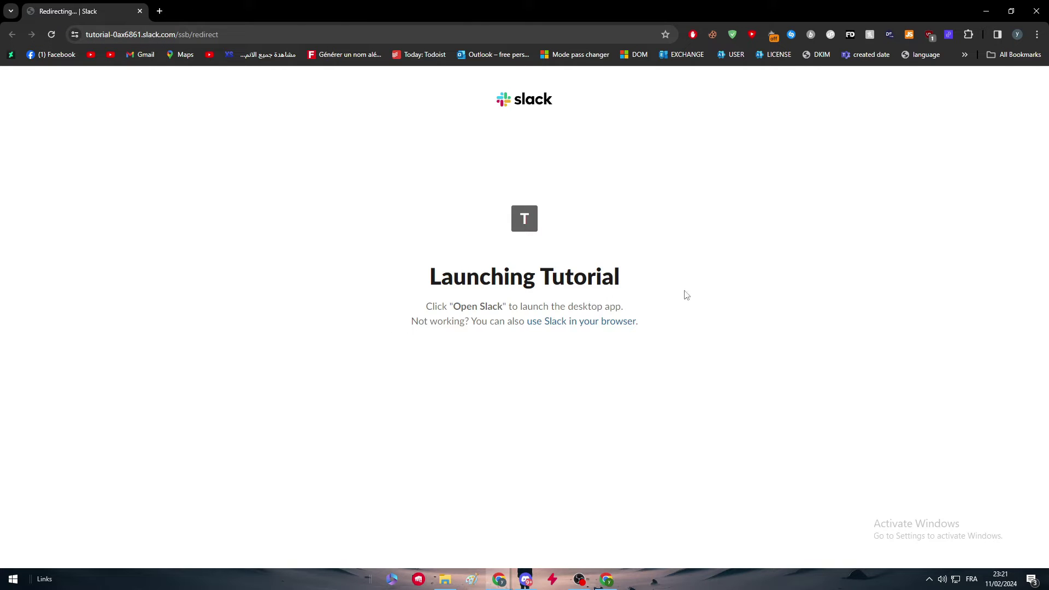
left_click(542, 322)
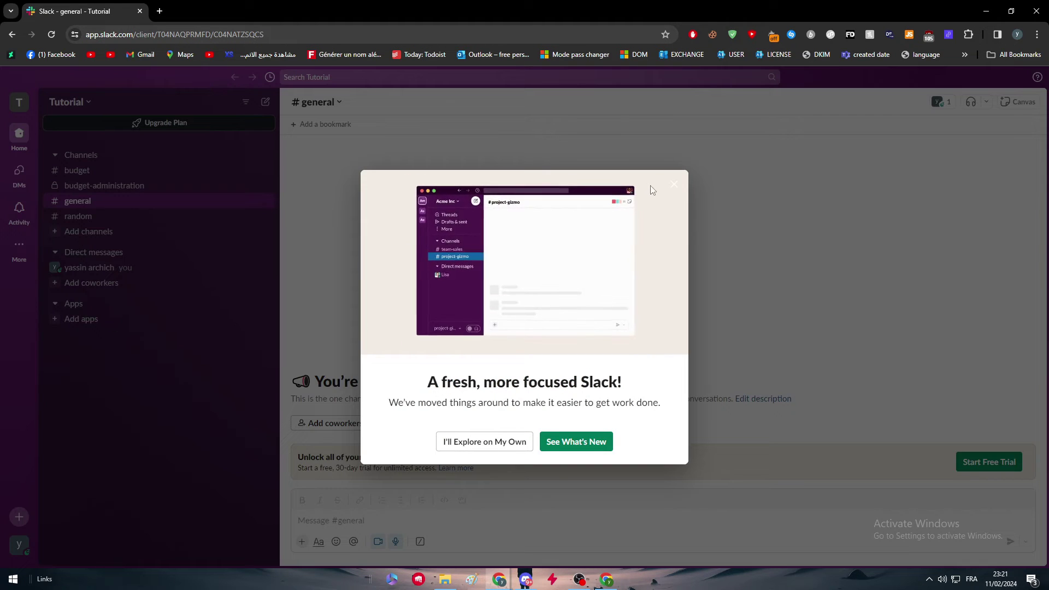
left_click(674, 184)
Open the Google Drive app's directory page and review its description, permissions, and security and compliance information.
left_click(865, 181)
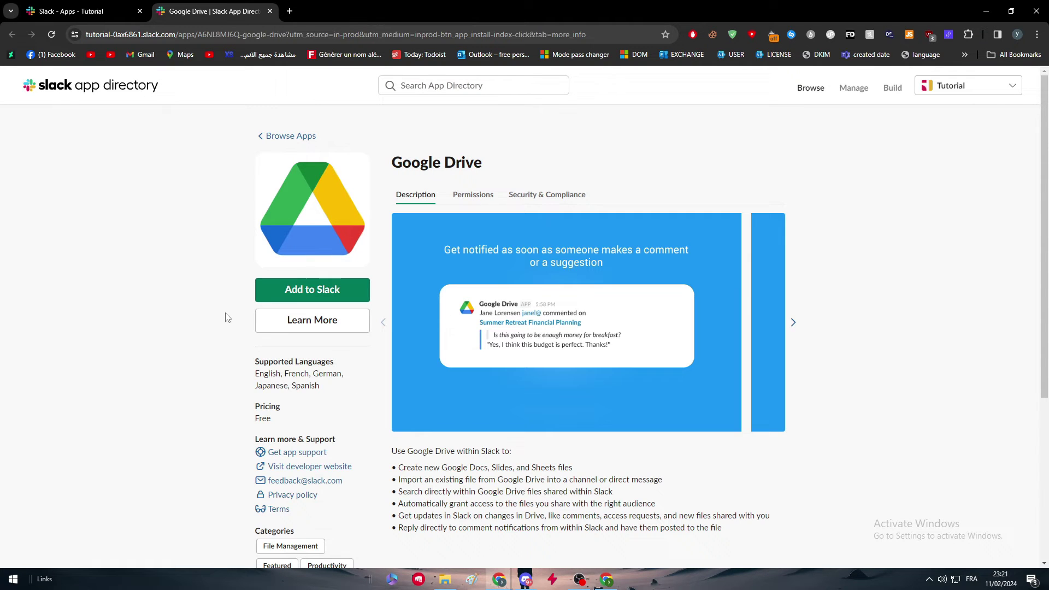
scroll(412, 396, "down", 4)
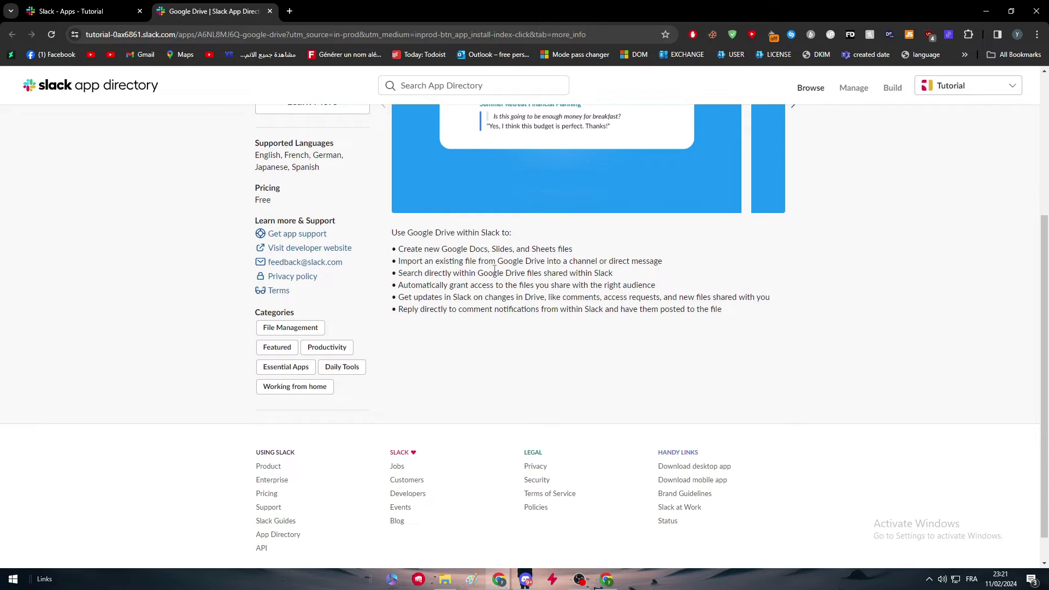
scroll(463, 277, "up", 2)
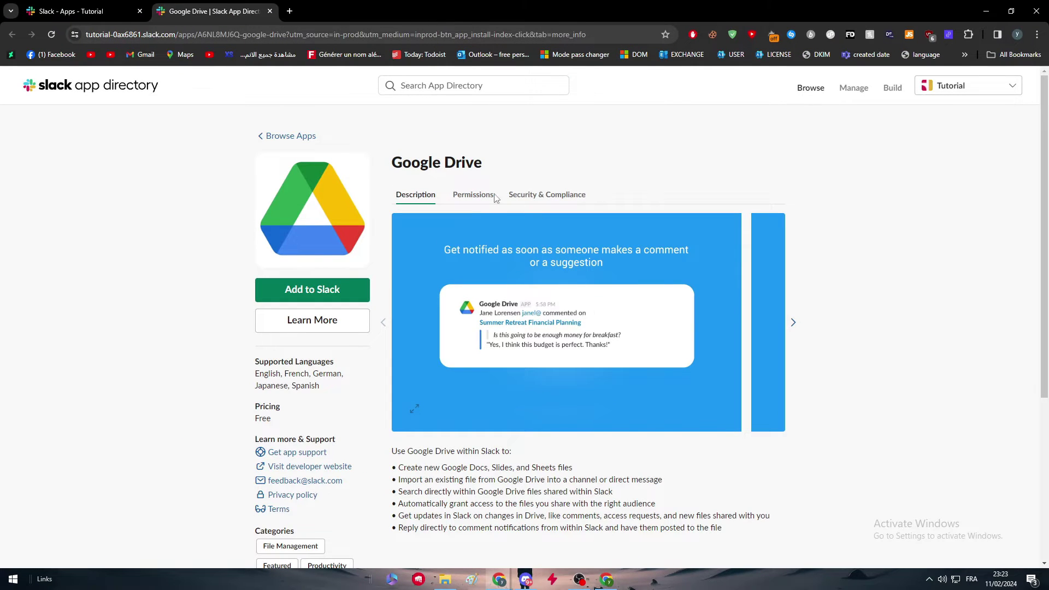
left_click(343, 128)
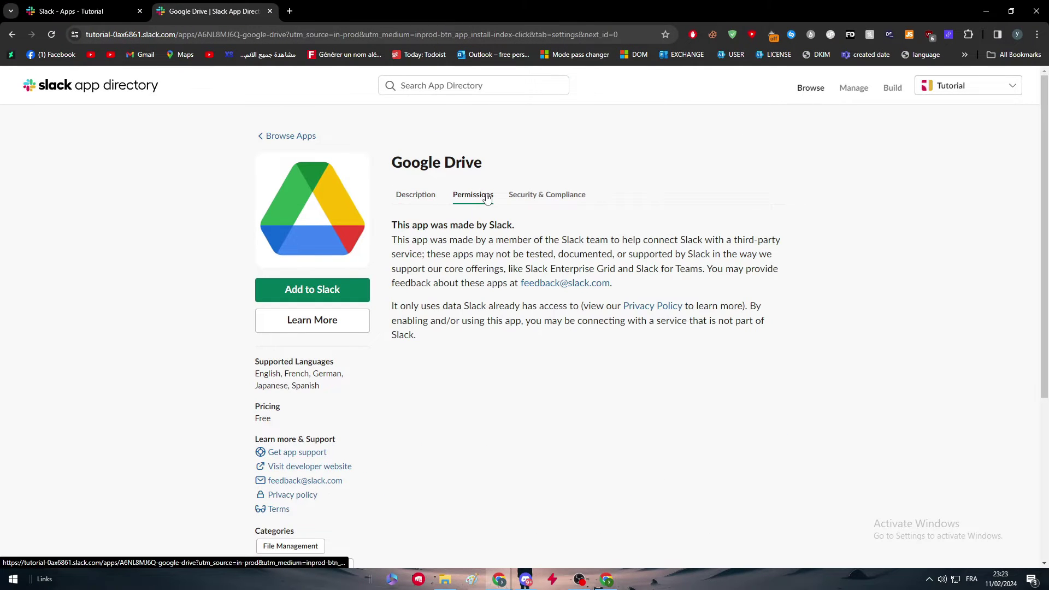
left_click(525, 196)
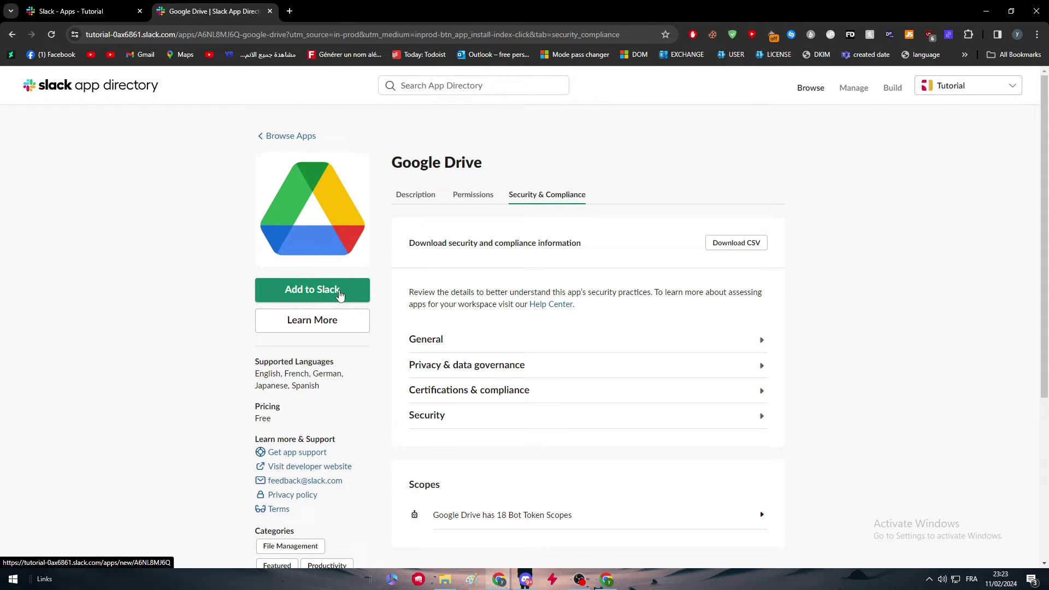
scroll(241, 312, "down", 3)
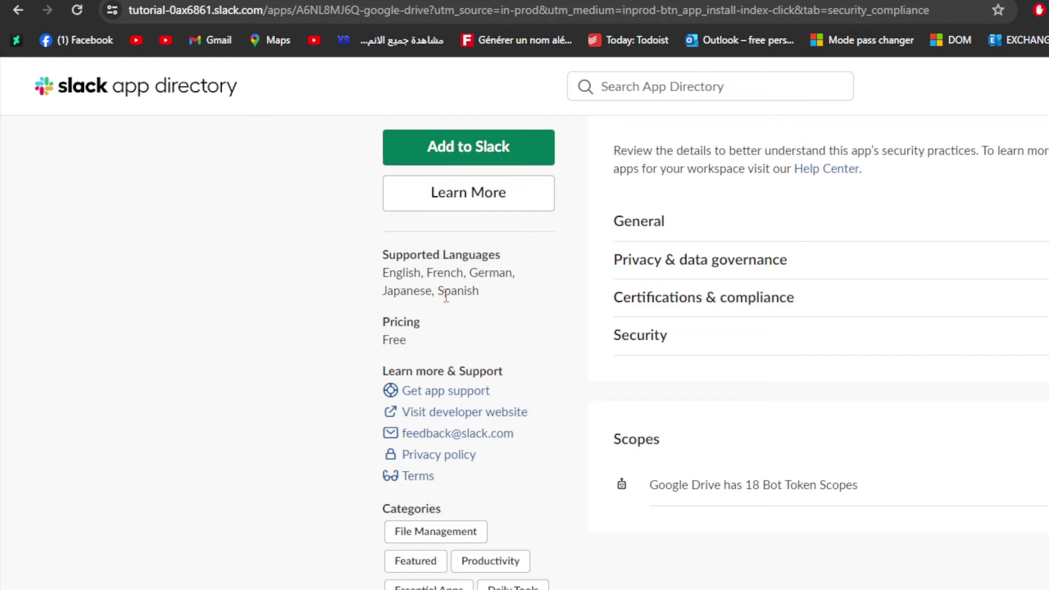
scroll(472, 413, "up", 3)
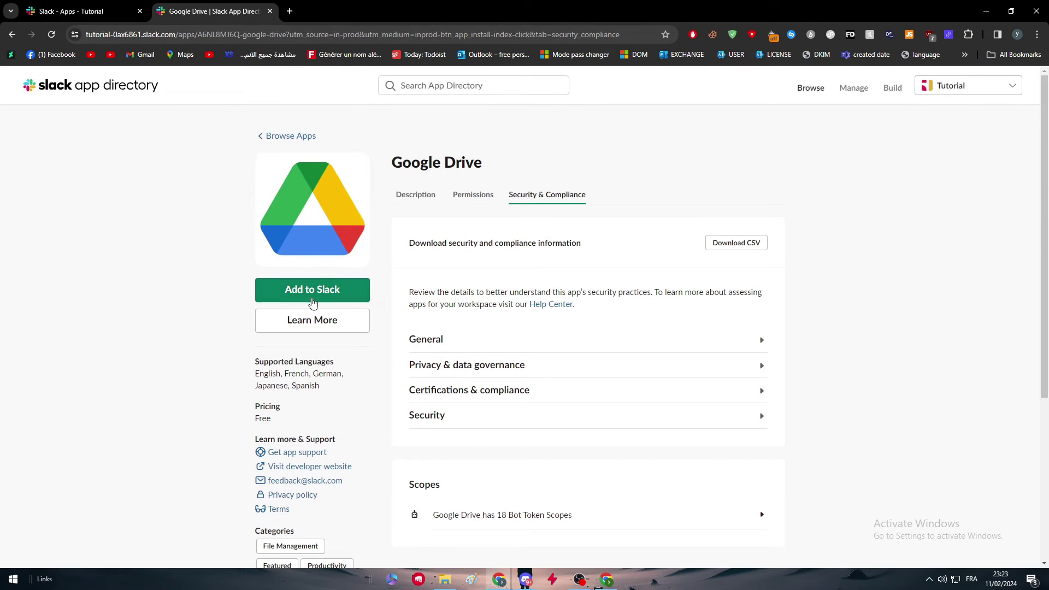
Add Google Drive to the Tutorial workspace and allow Slack access to the first listed Google account.
left_click(312, 302)
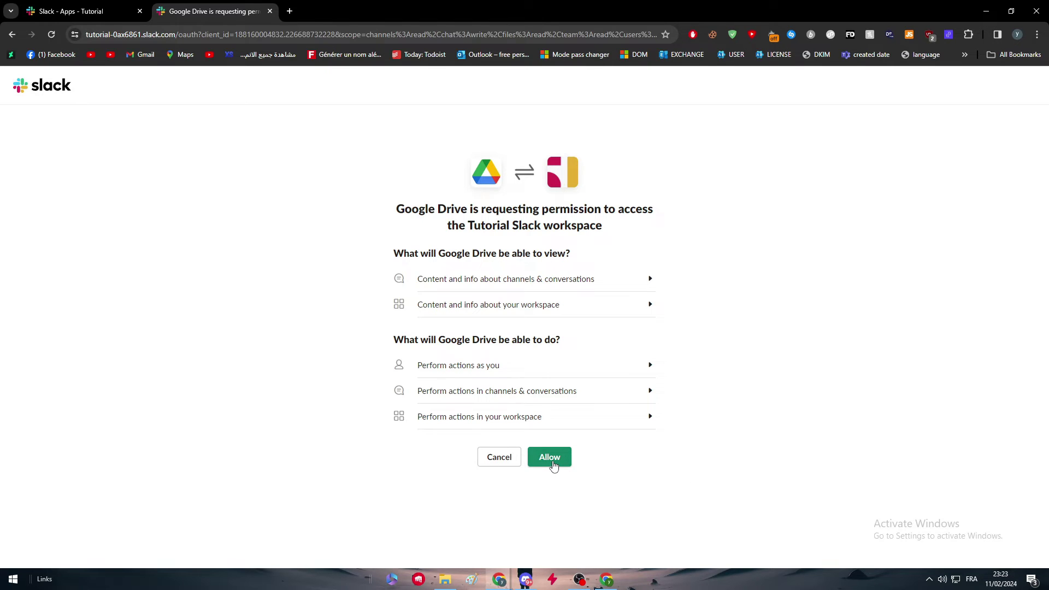
left_click(526, 403)
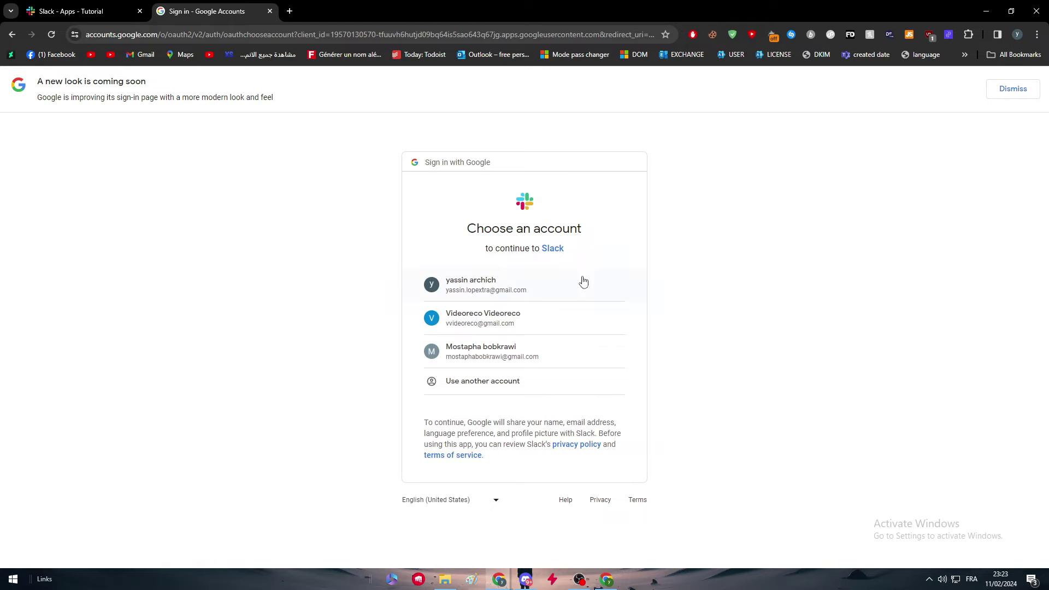
left_click(481, 282)
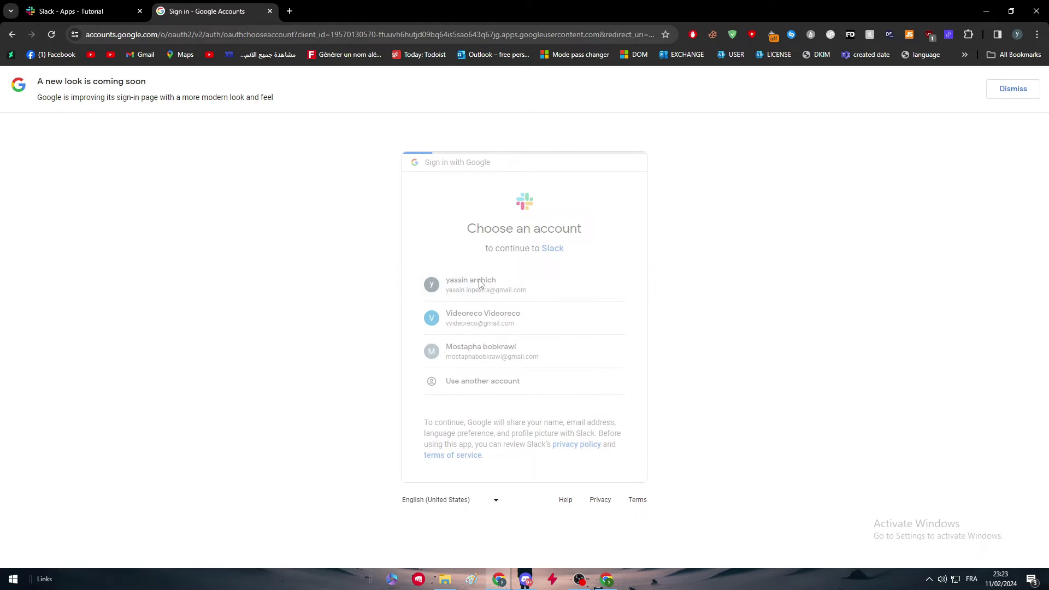
left_click(601, 388)
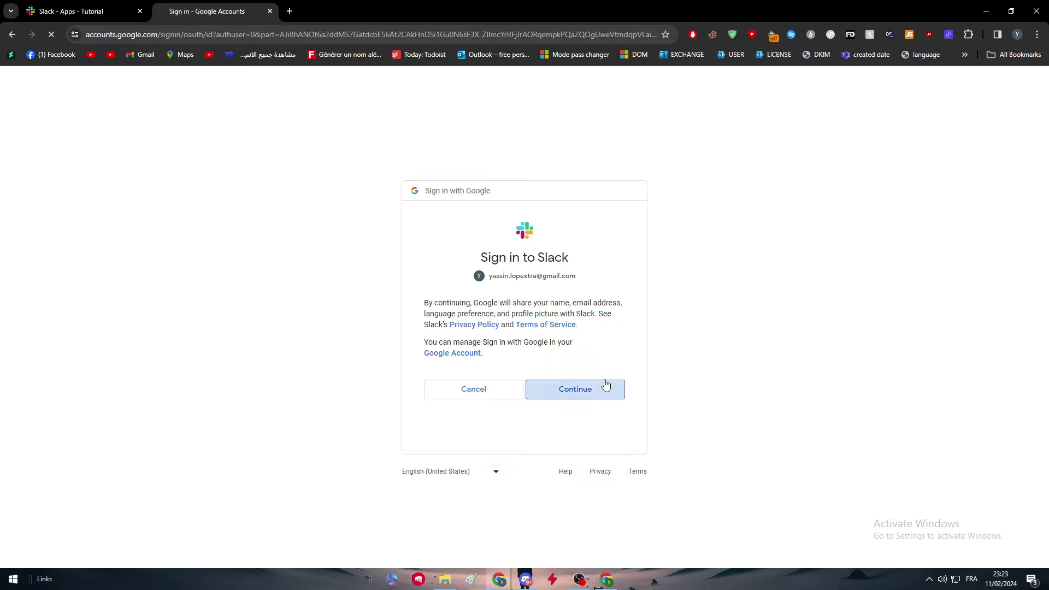
scroll(590, 416, "down", 2)
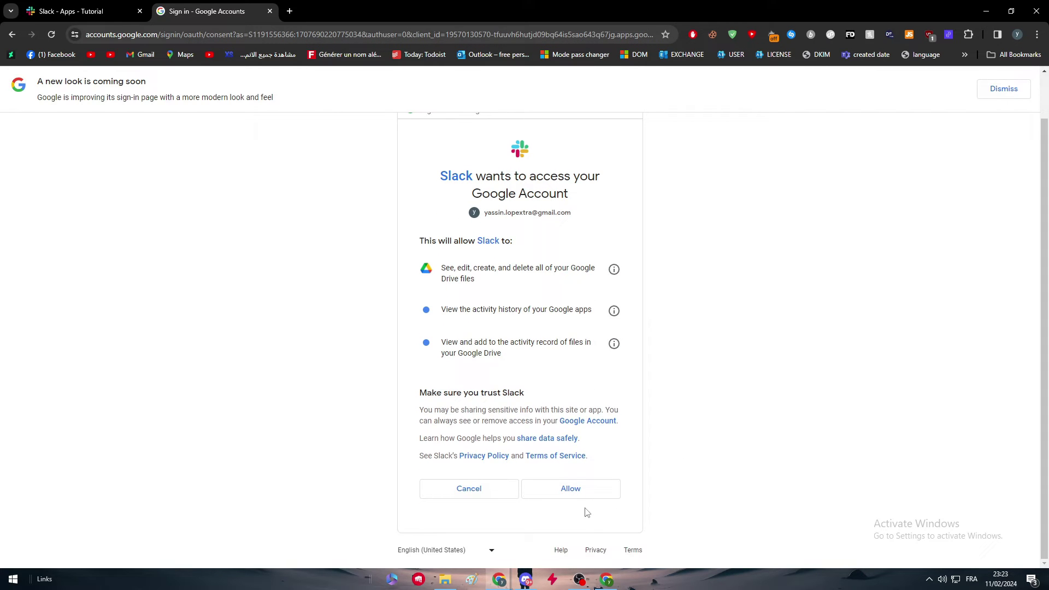
left_click(583, 495)
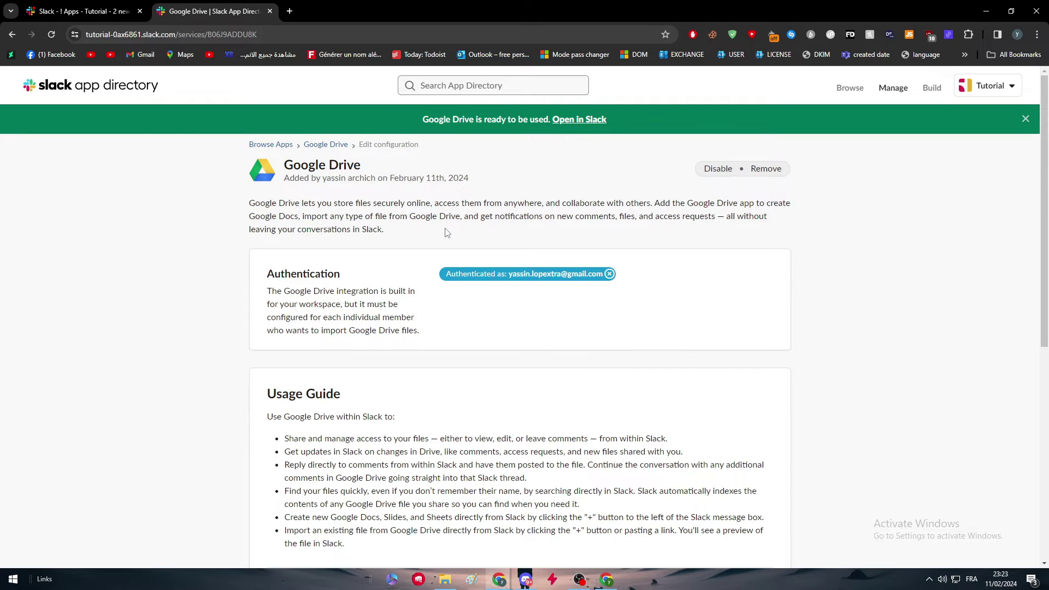
Review the Google Drive configuration page, set the integration's name to "Google Drive SLACK", and save the integration.
left_click_drag(275, 274, 374, 292)
scroll(374, 301, "down", 2)
scroll(374, 301, "down", 4)
scroll(372, 300, "up", 6)
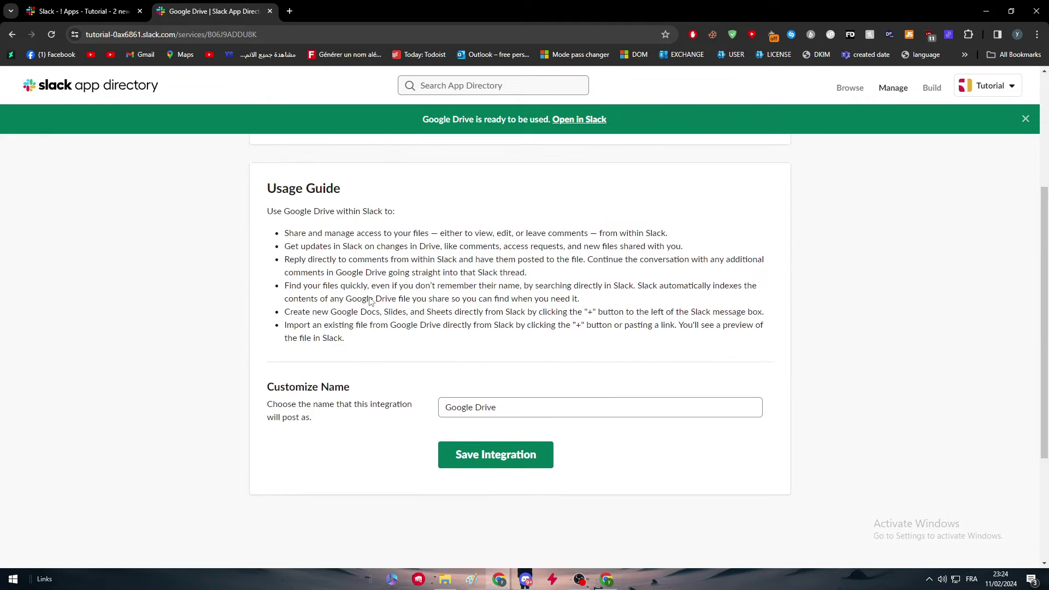
scroll(312, 352, "down", 2)
scroll(314, 376, "down", 5)
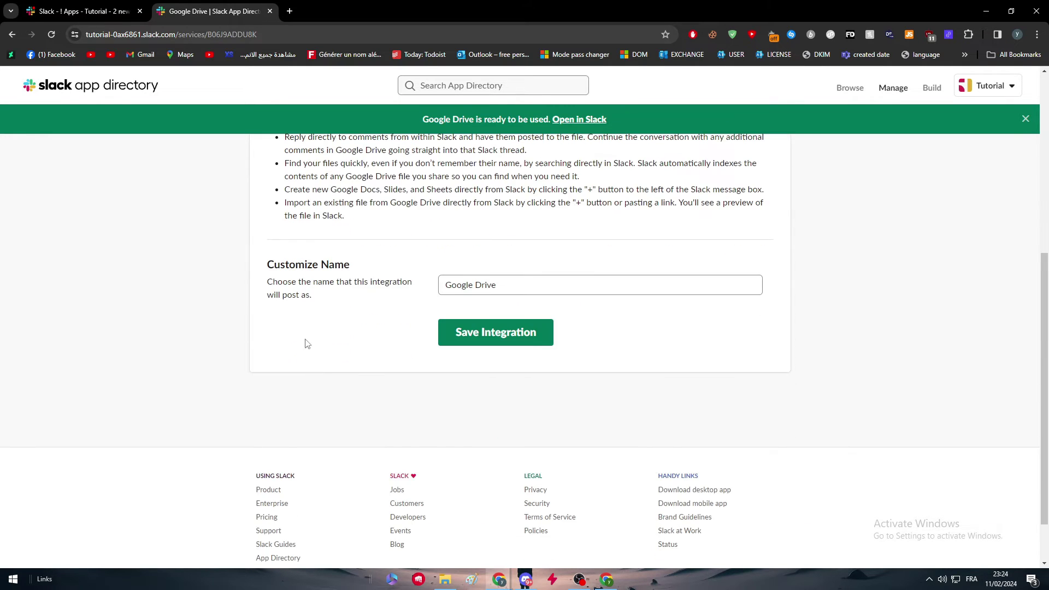
triple_click(294, 270)
left_click(499, 288)
key("Tab")
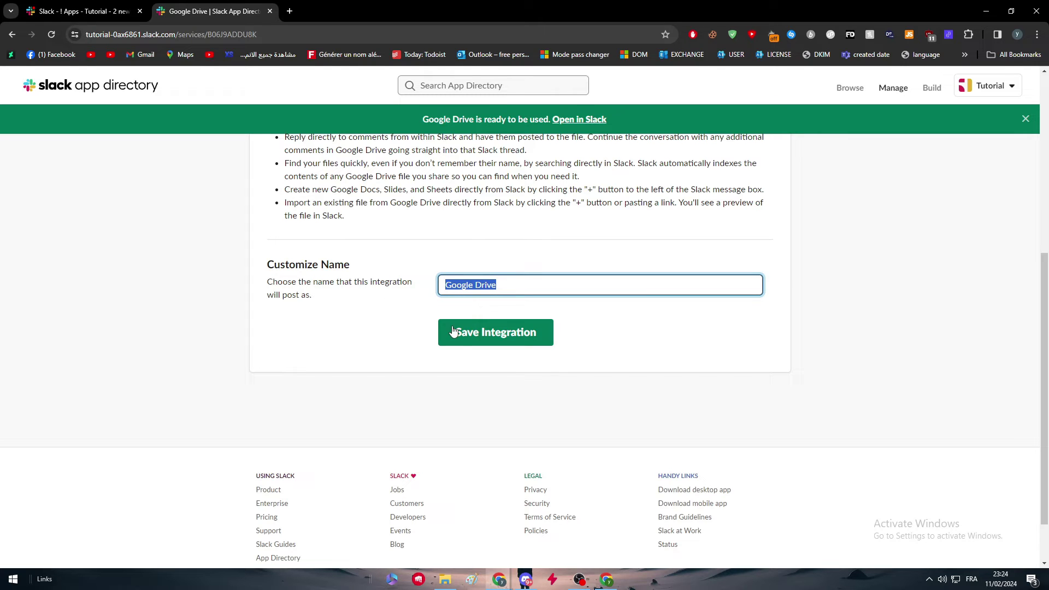
left_click(505, 285)
type("SLACK")
left_click(496, 332)
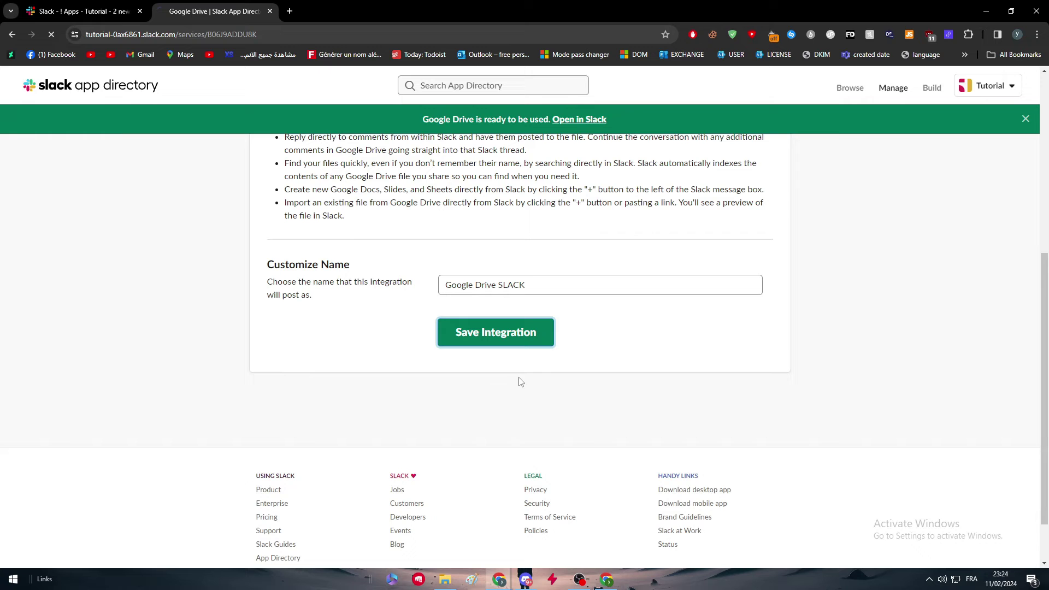
Return to the Tutorial workspace's Home view and close the Workflow Builder and Google Drive directory tabs.
scroll(606, 397, "down", 7)
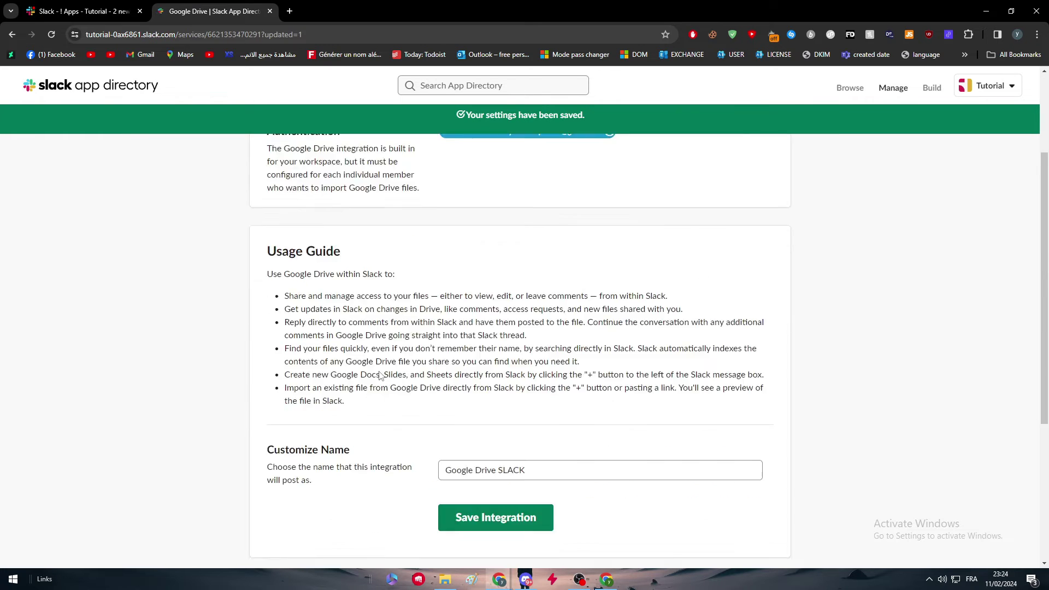
scroll(602, 422, "up", 7)
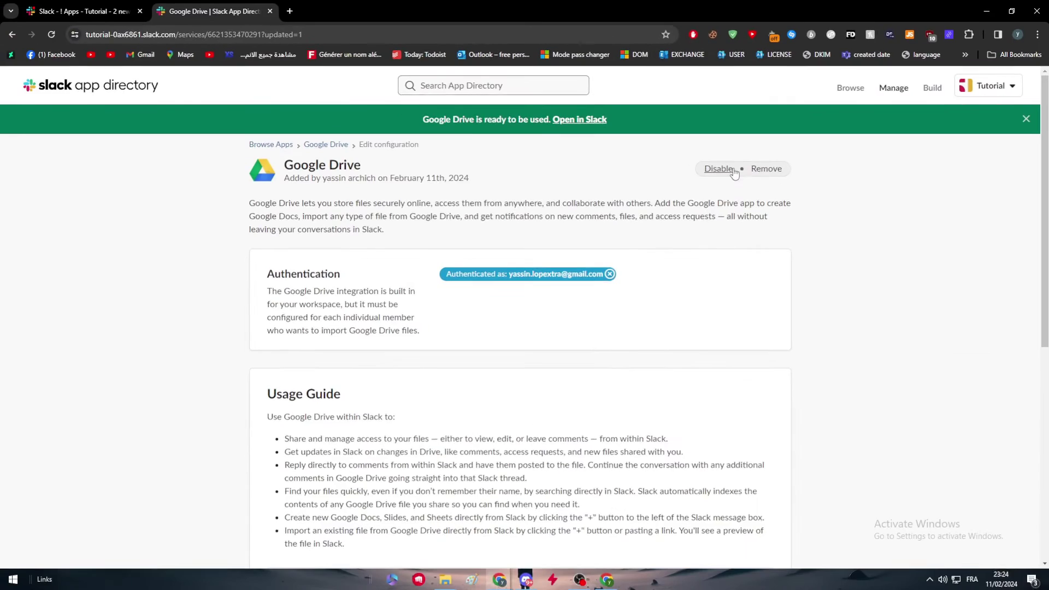
key("ctrl+1")
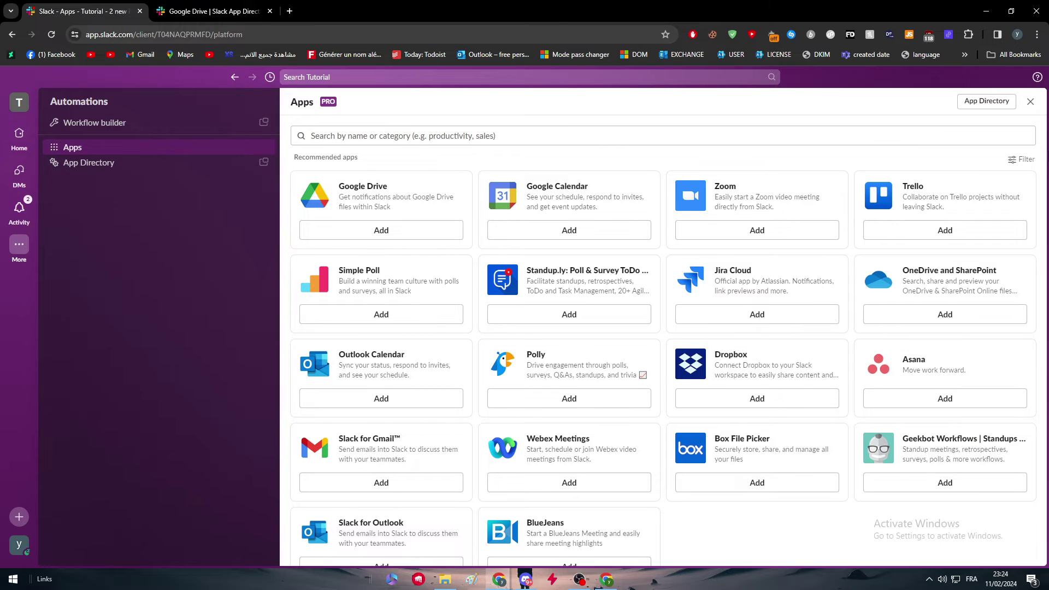
left_click(1031, 102)
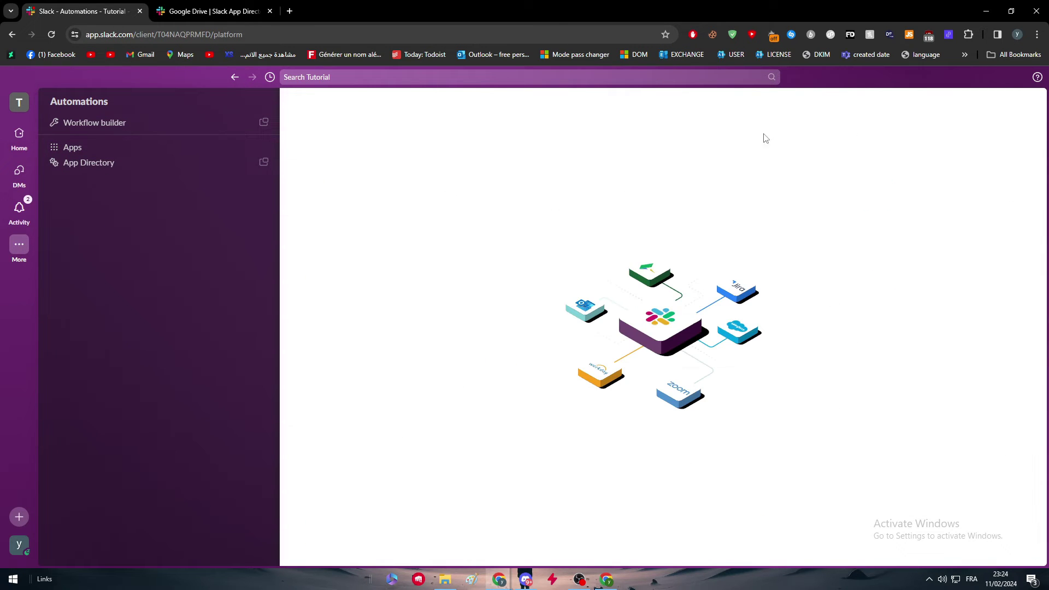
left_click(68, 148)
left_click(89, 125)
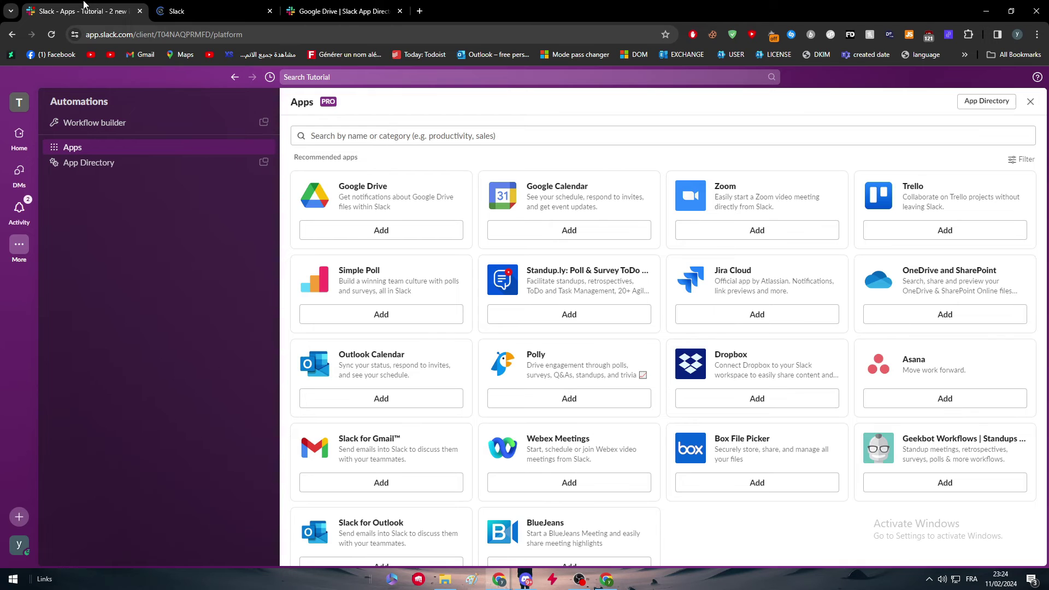
left_click(19, 136)
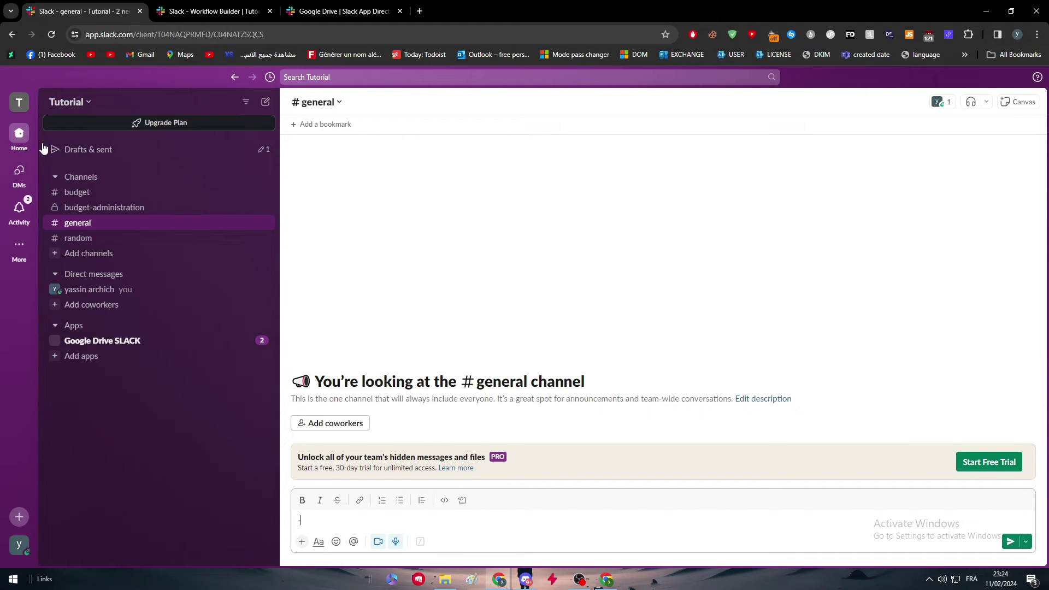
left_click(270, 11)
left_click(270, 11)
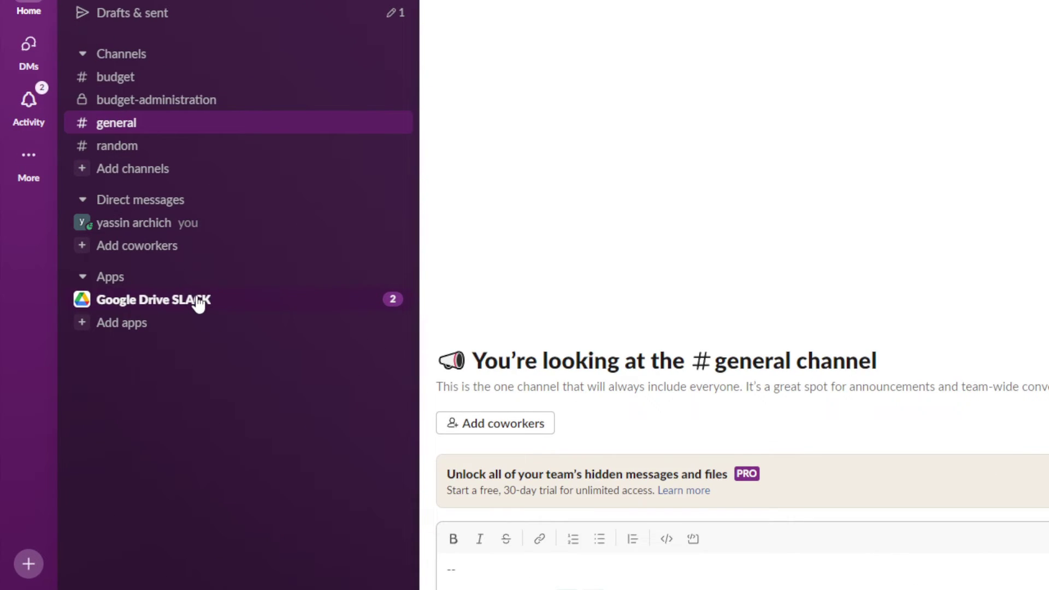
Open the Google Drive SLACK app's conversation and send the messages "Off" and "off" to turn off Drive notifications.
left_click(198, 304)
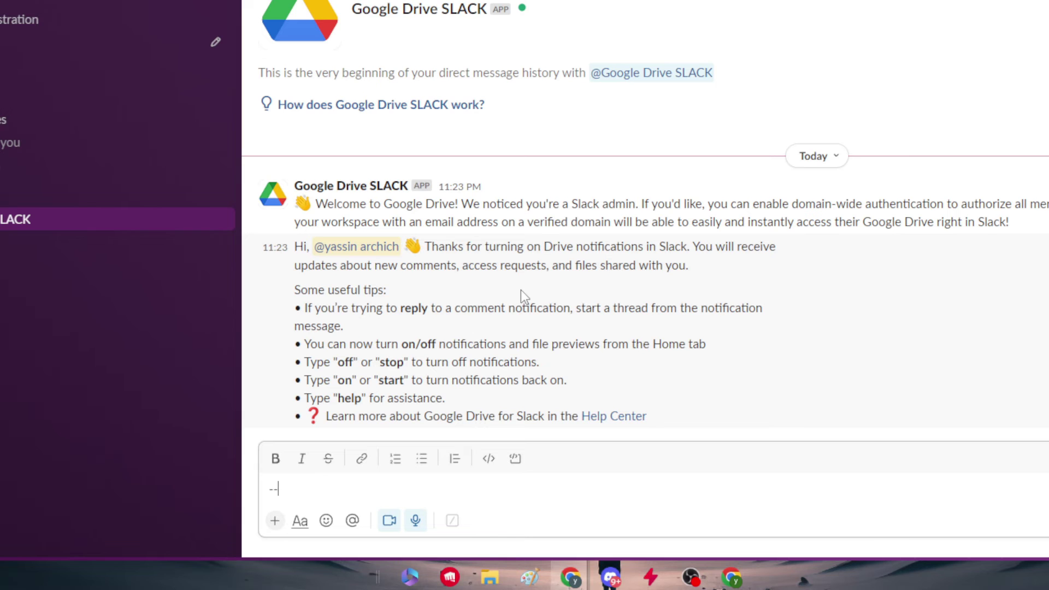
type("-")
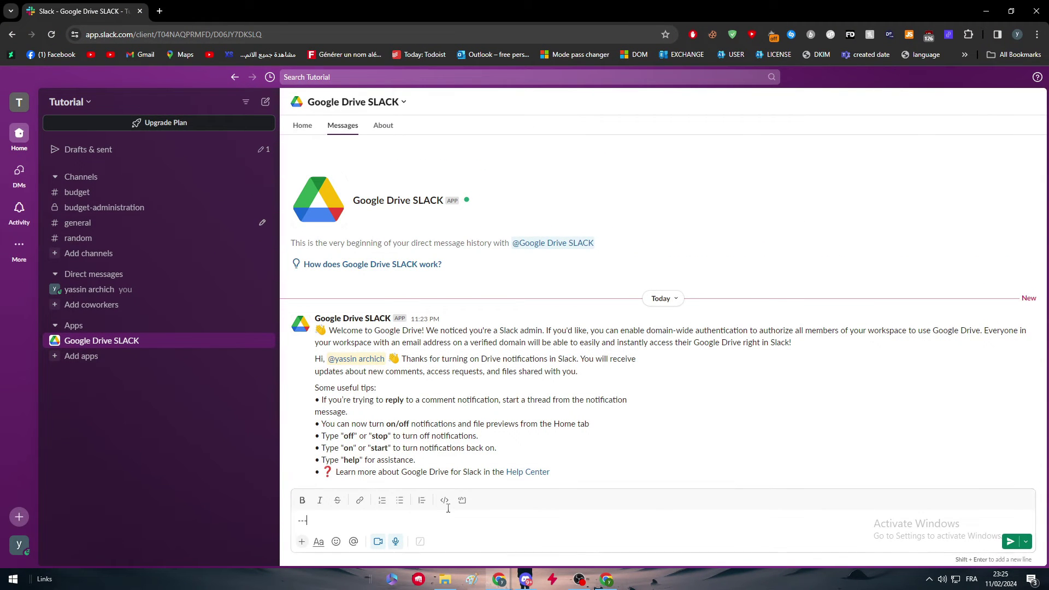
key("ctrl+a")
type("Off")
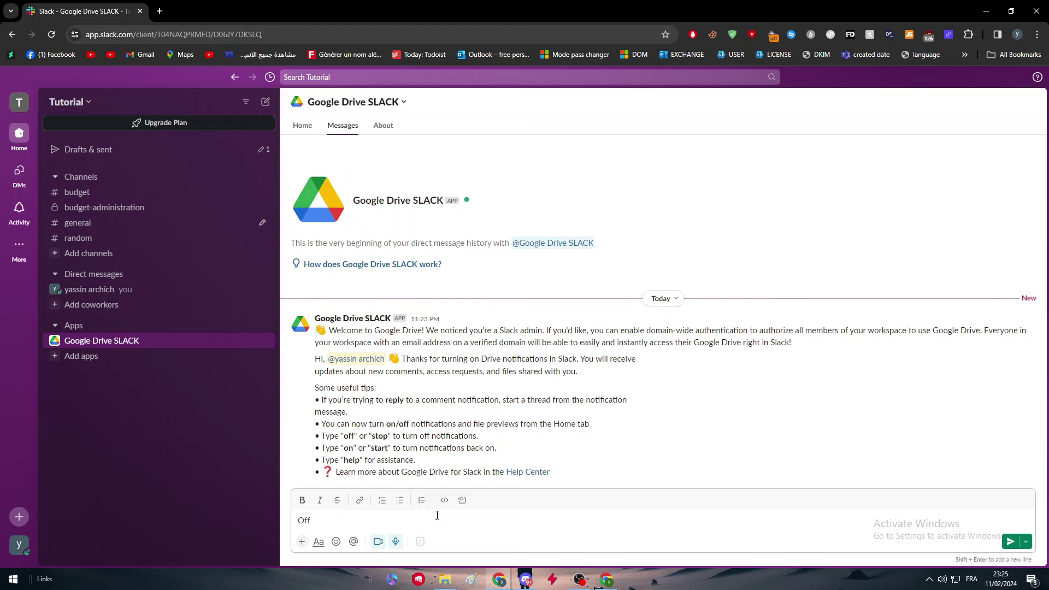
key("Return")
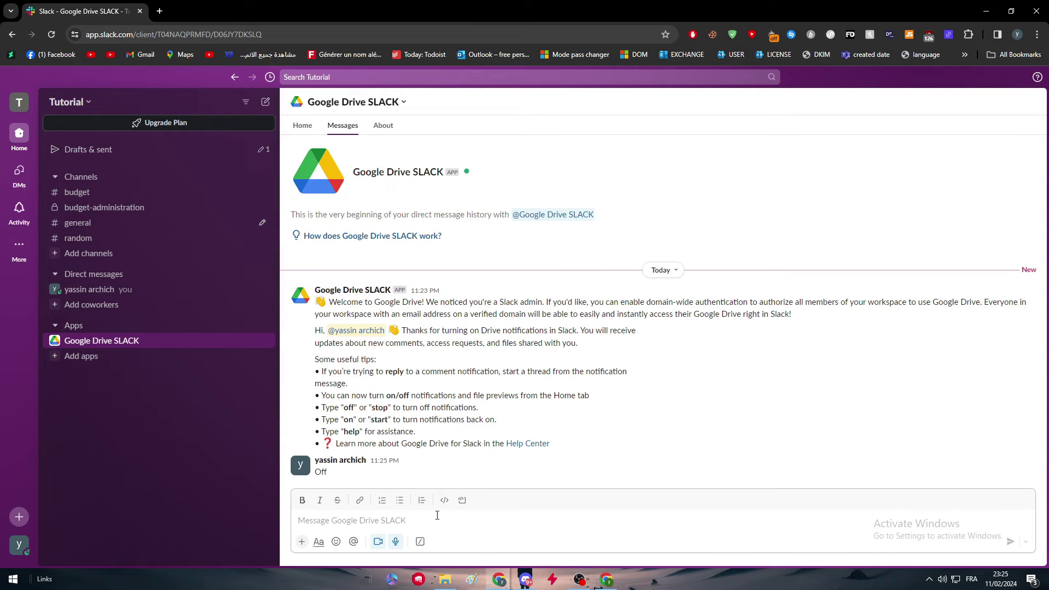
type("off")
key("Return")
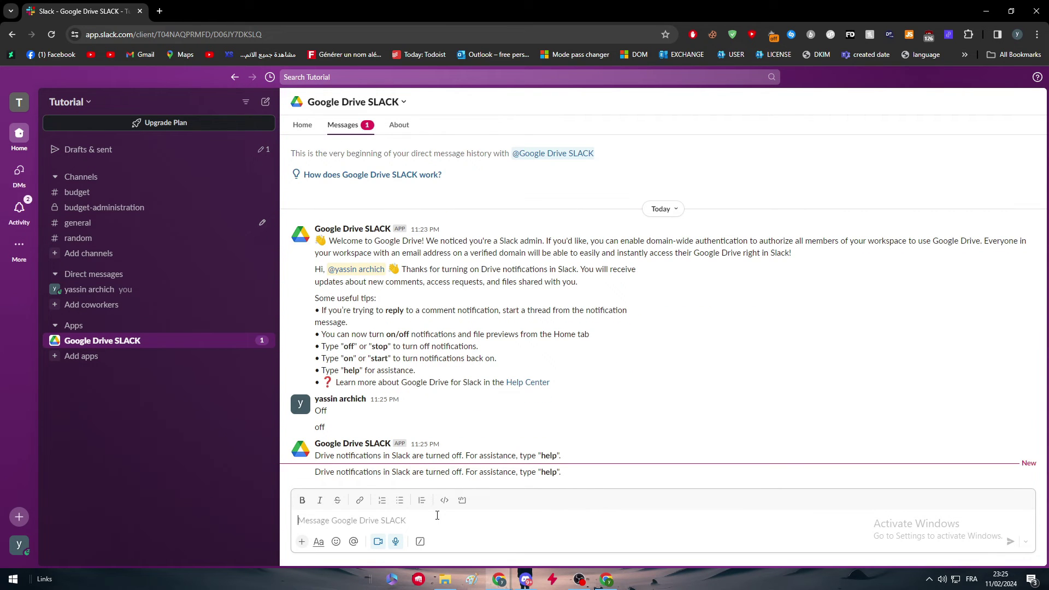
Turn Drive notifications back on by messaging the app "on", and request assistance with the message "help".
left_click(395, 471)
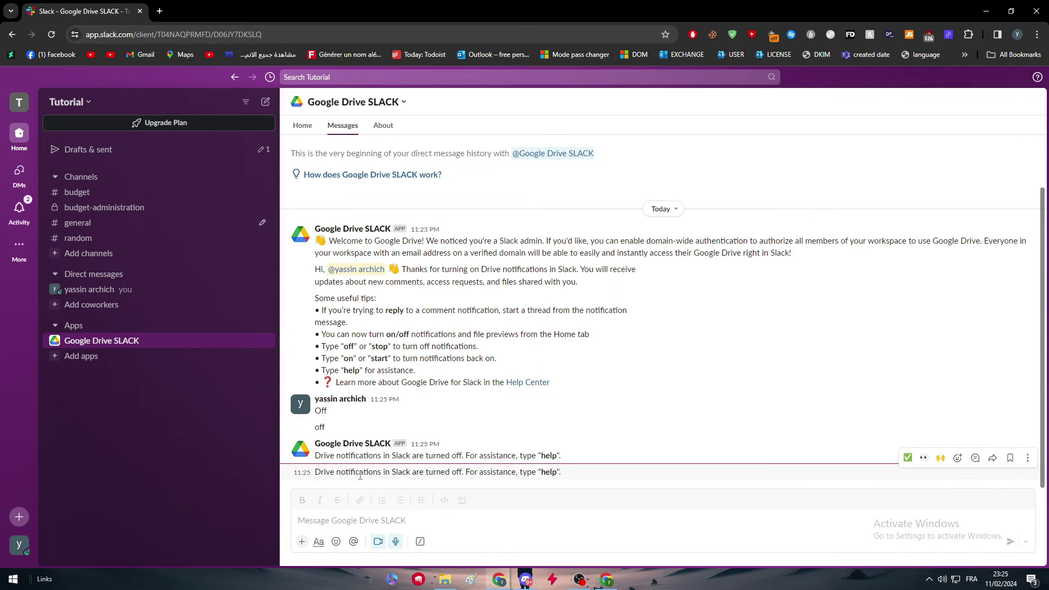
left_click(472, 513)
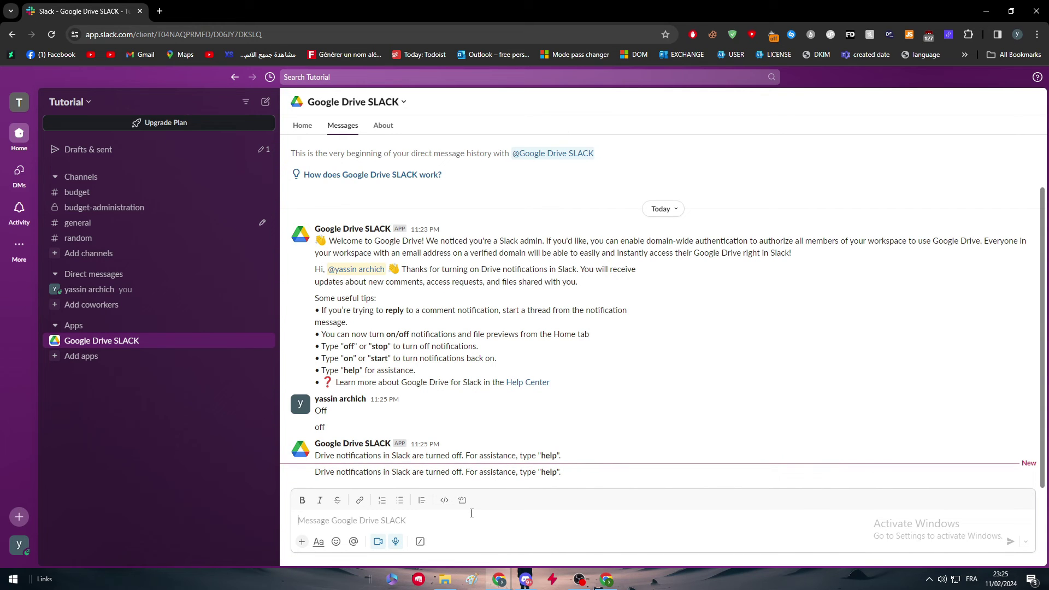
type("on")
key("Return")
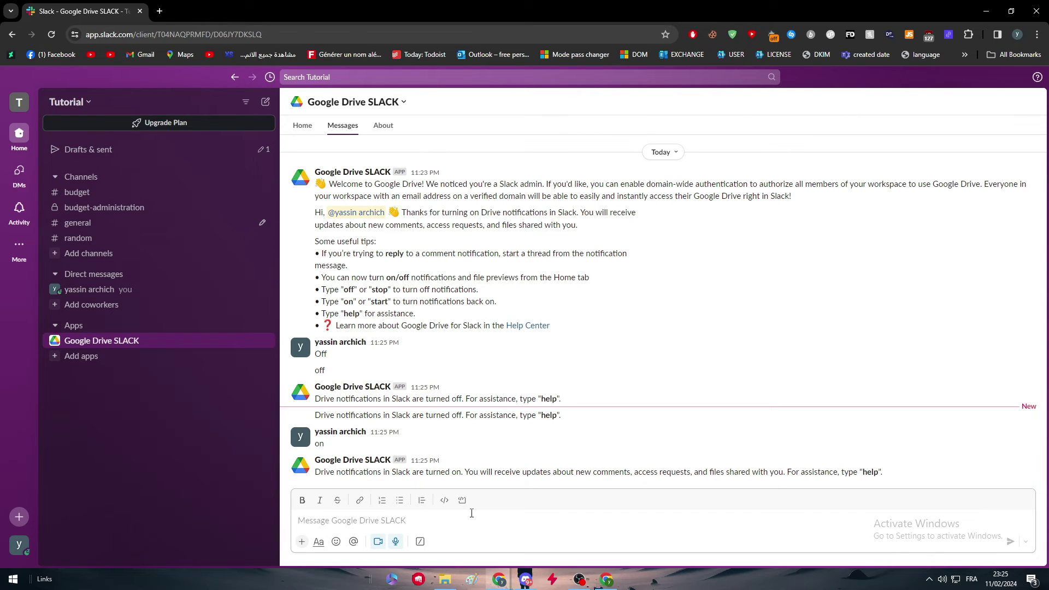
type("help")
key("Return")
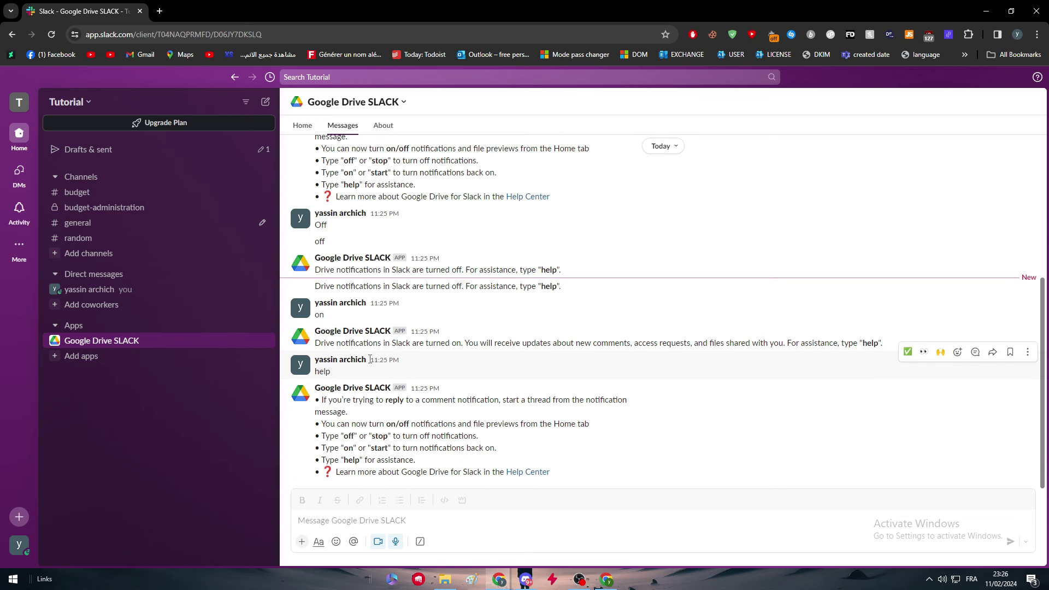
Post the messages "on" and "off" in the random channel.
left_click(86, 241)
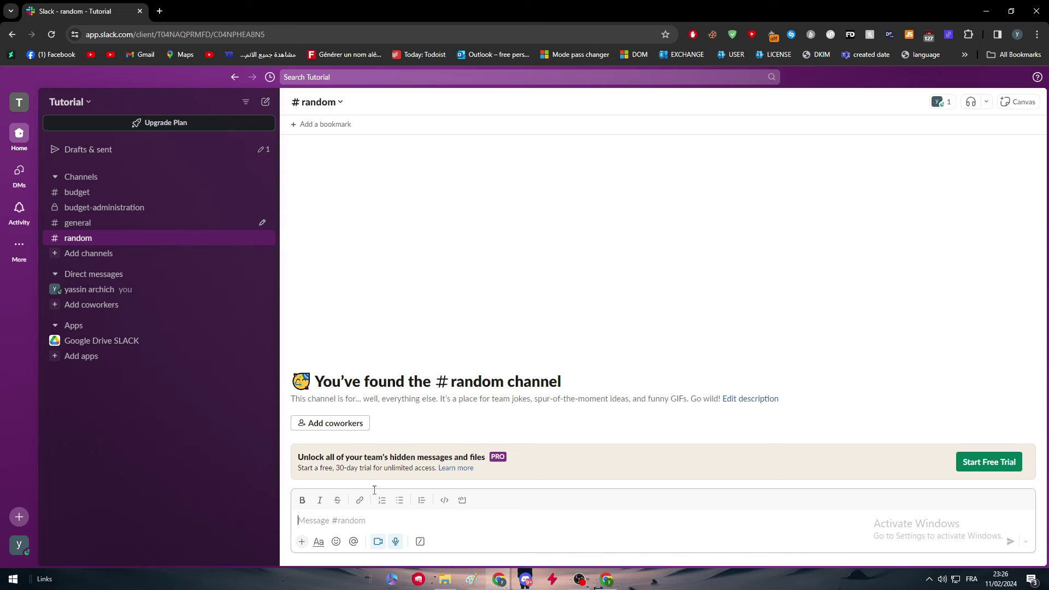
type("on")
key("Return")
type("off")
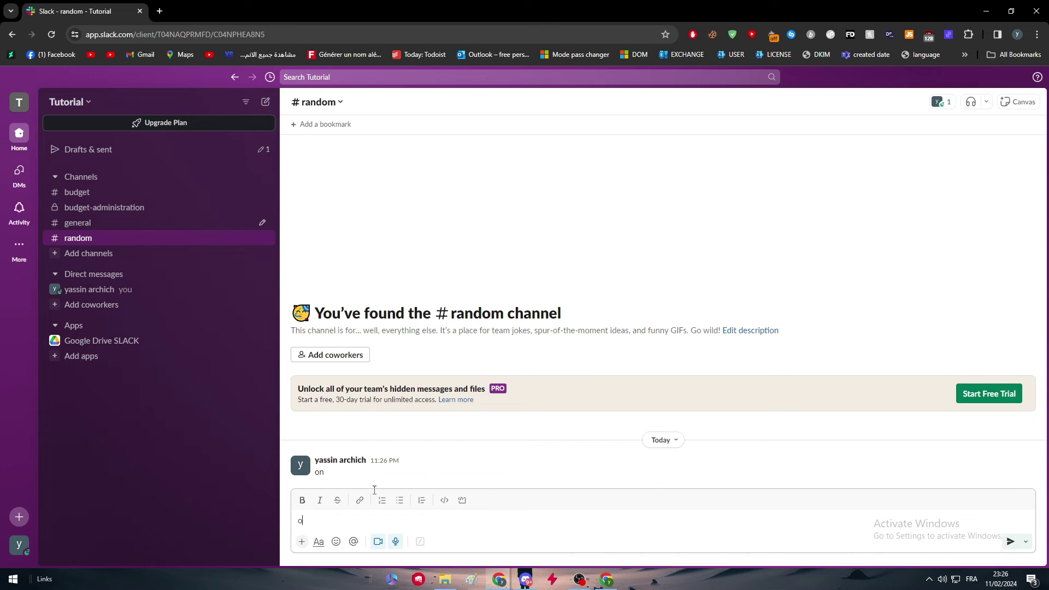
key("Return")
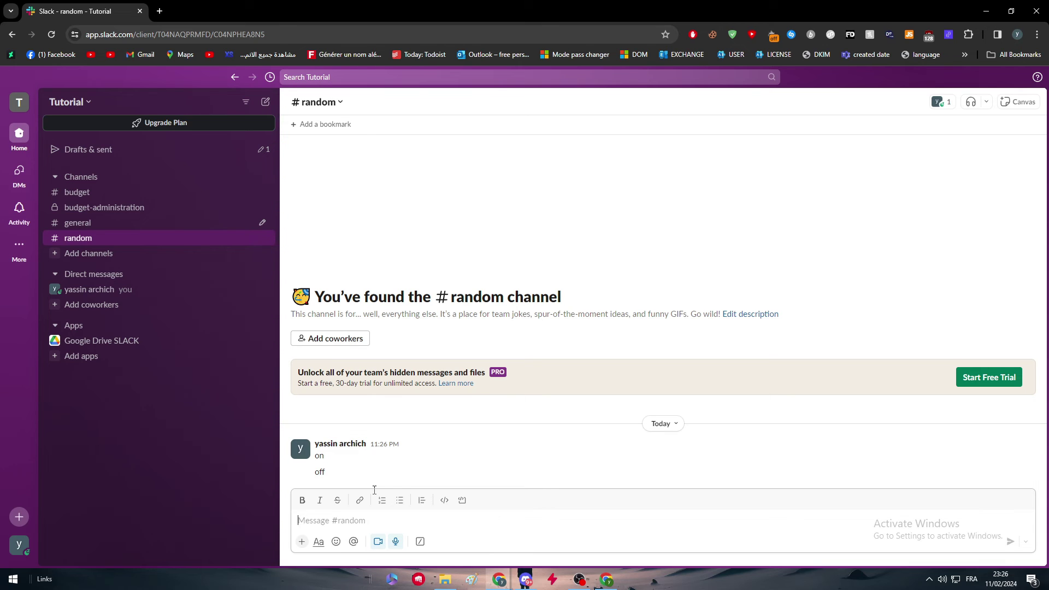
Return to the Google Drive SLACK messages, reply "hello" in a thread on the app's latest help message, read the response and close the thread.
left_click(100, 342)
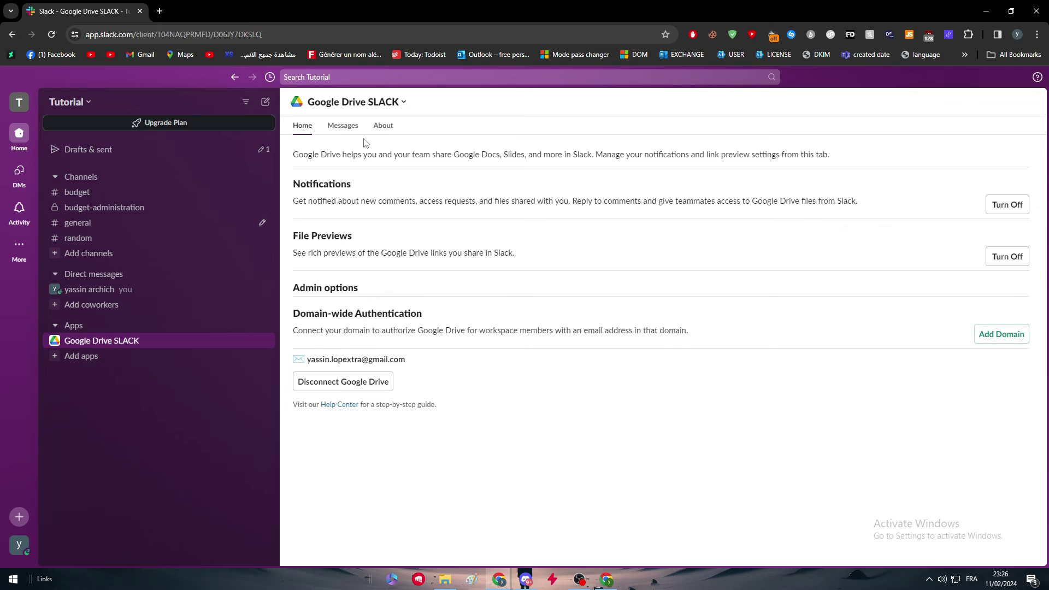
left_click(343, 127)
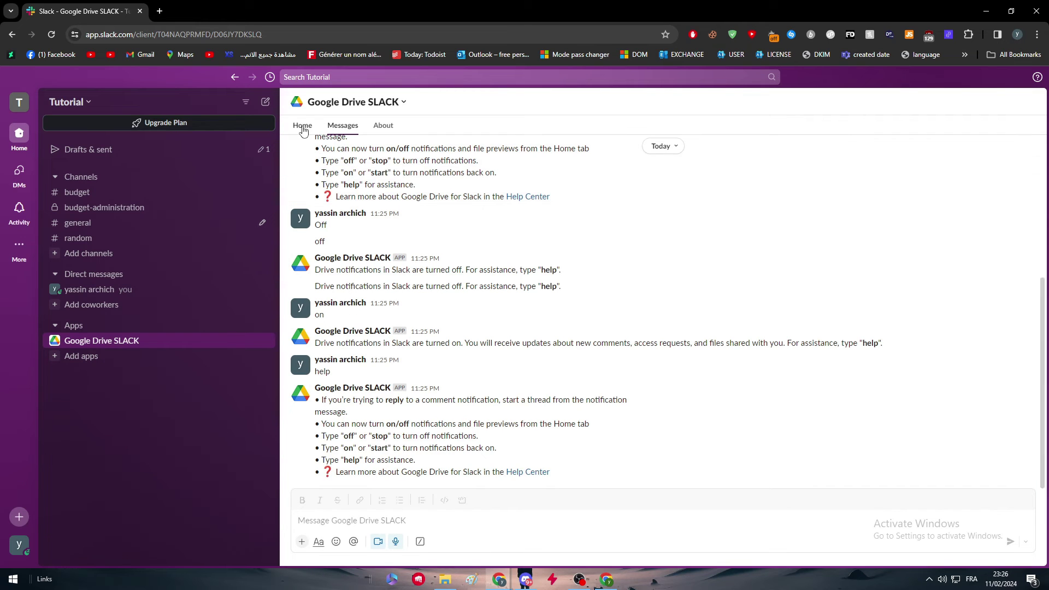
right_click(549, 435)
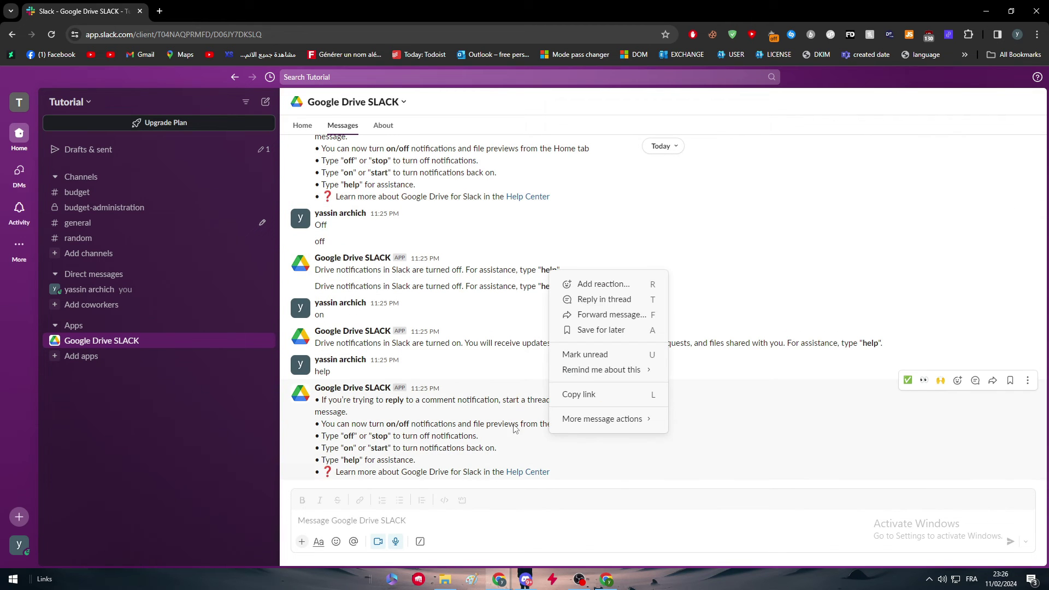
left_click(607, 300)
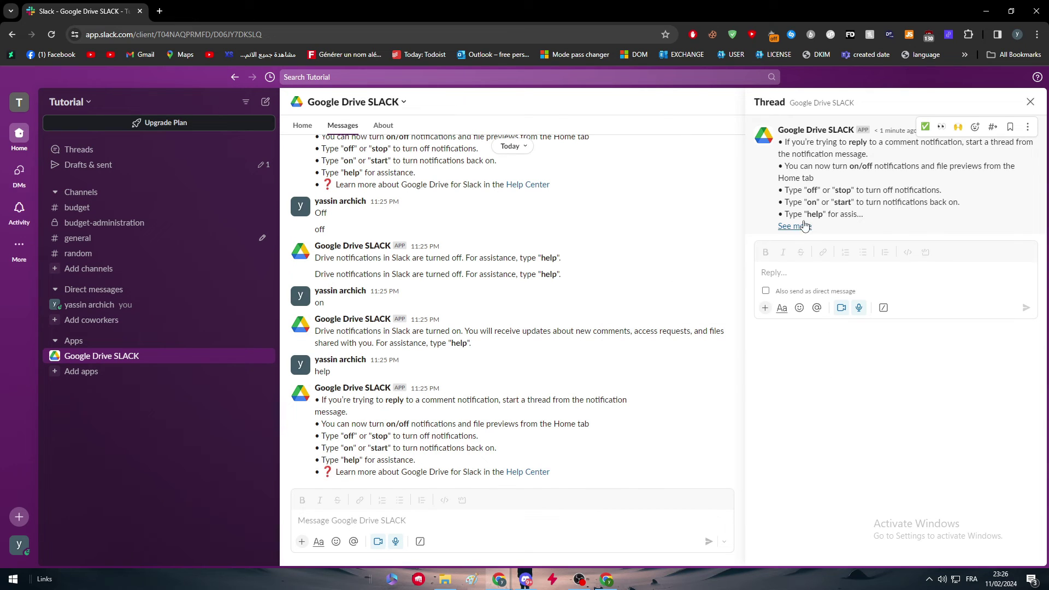
left_click(789, 272)
type("hello")
key("Return")
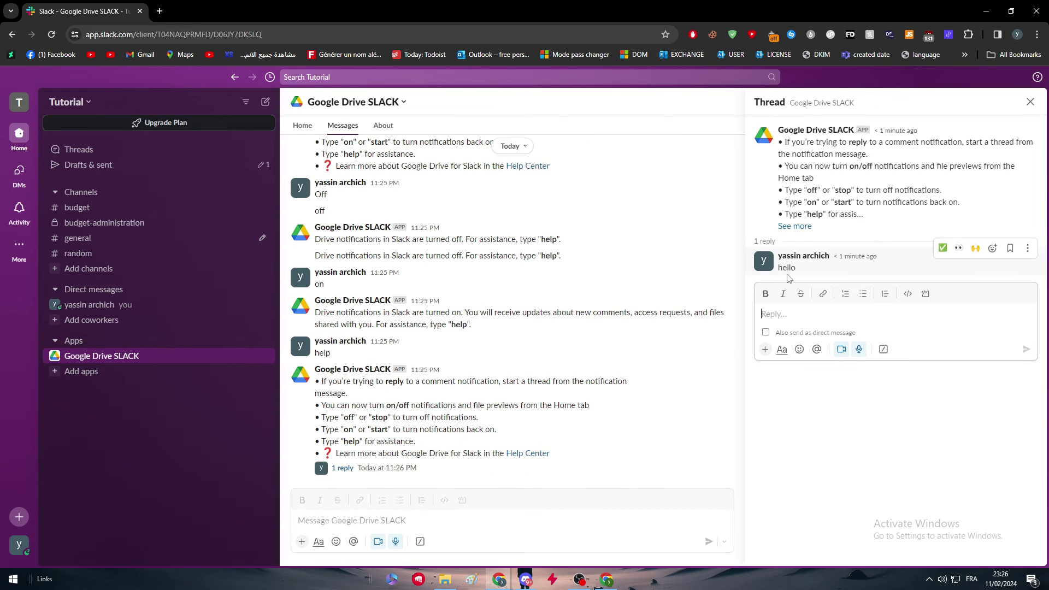
left_click_drag(790, 296, 992, 309)
left_click(922, 308)
left_click(1013, 310)
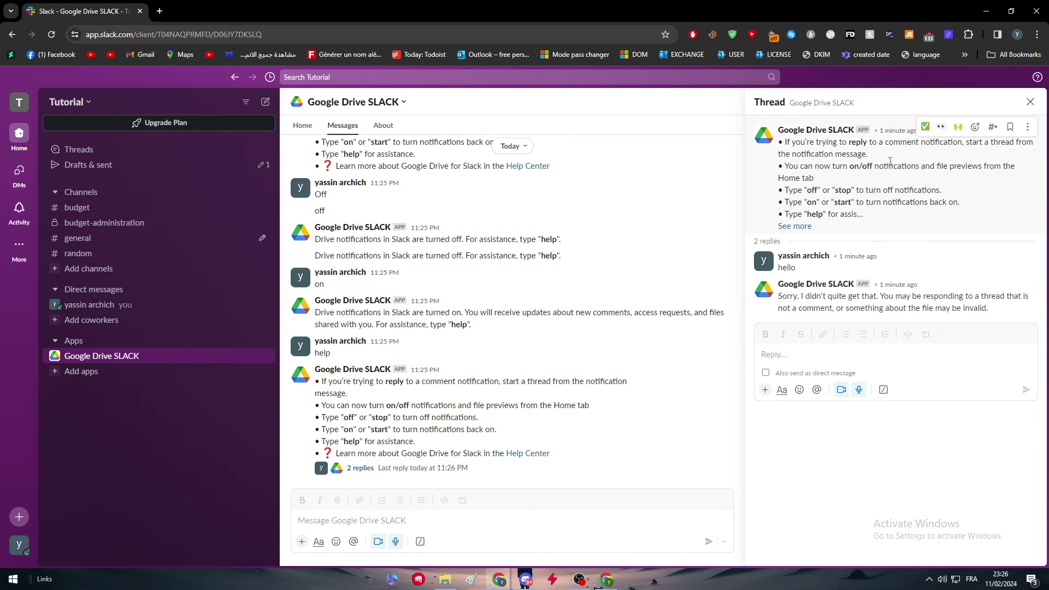
left_click(1031, 103)
Review the Google Drive SLACK conversation, including the welcome tips and the replies in the help message's thread.
scroll(438, 424, "up", 3)
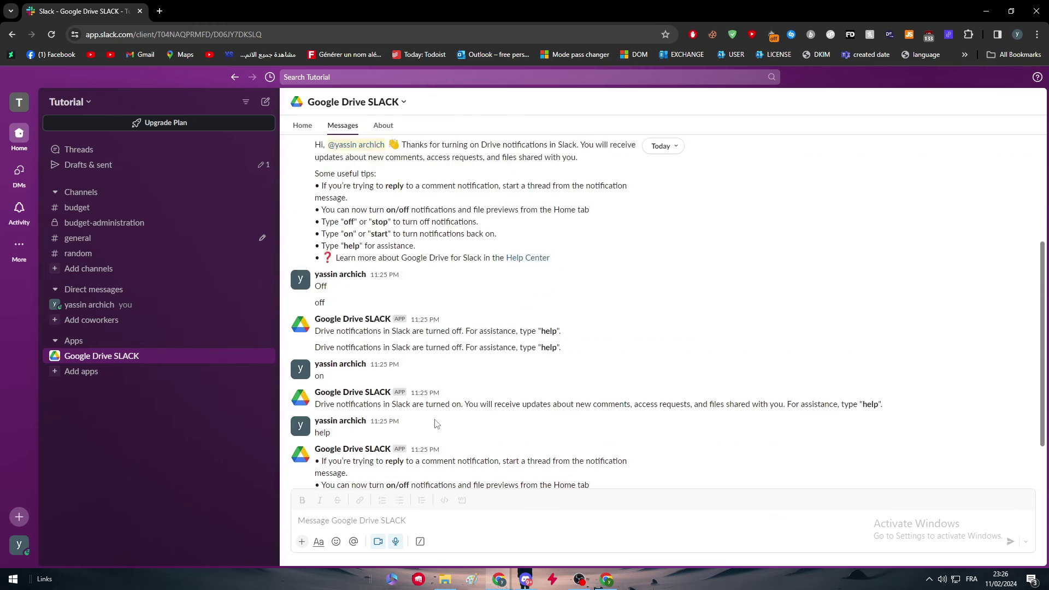
scroll(438, 424, "up", 5)
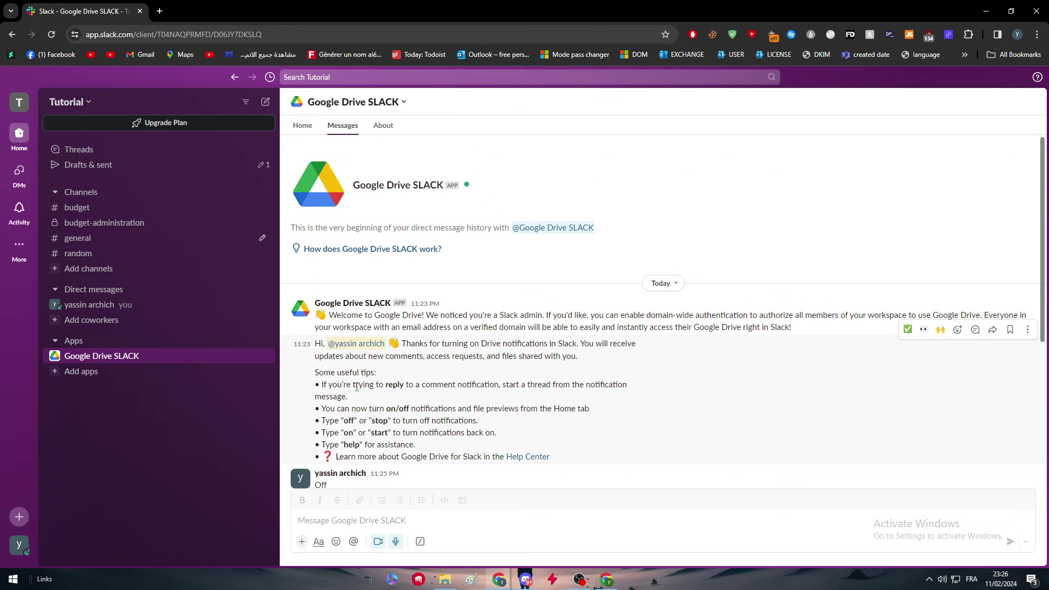
scroll(359, 379, "down", 7)
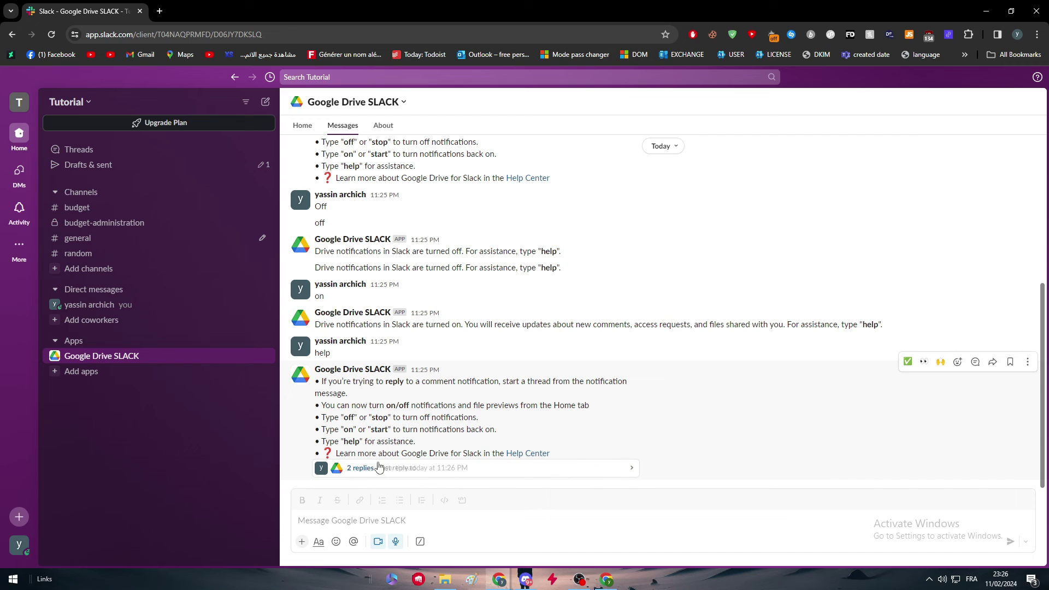
left_click(361, 468)
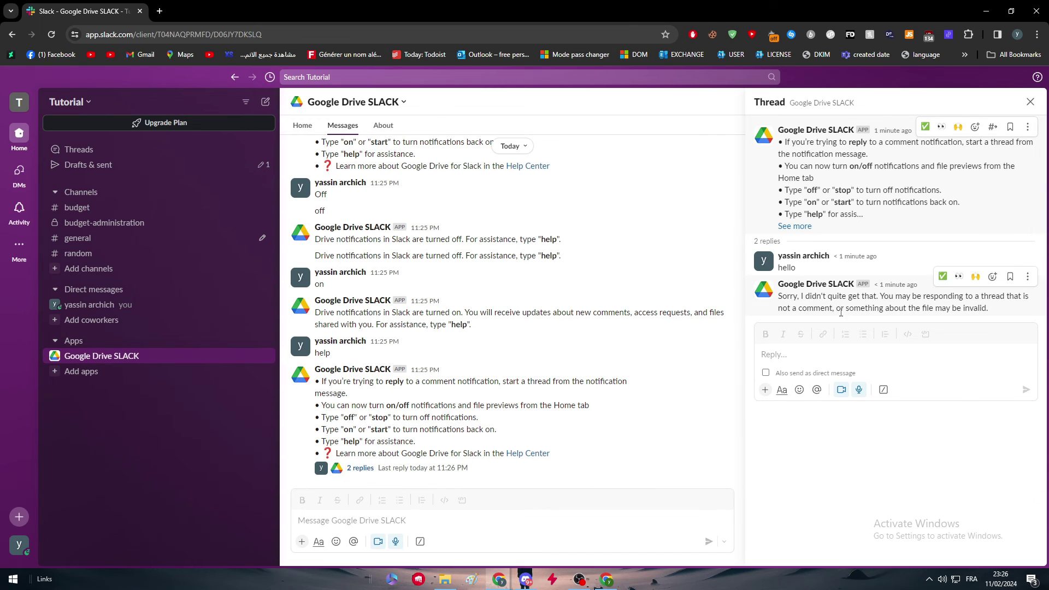
left_click(1031, 103)
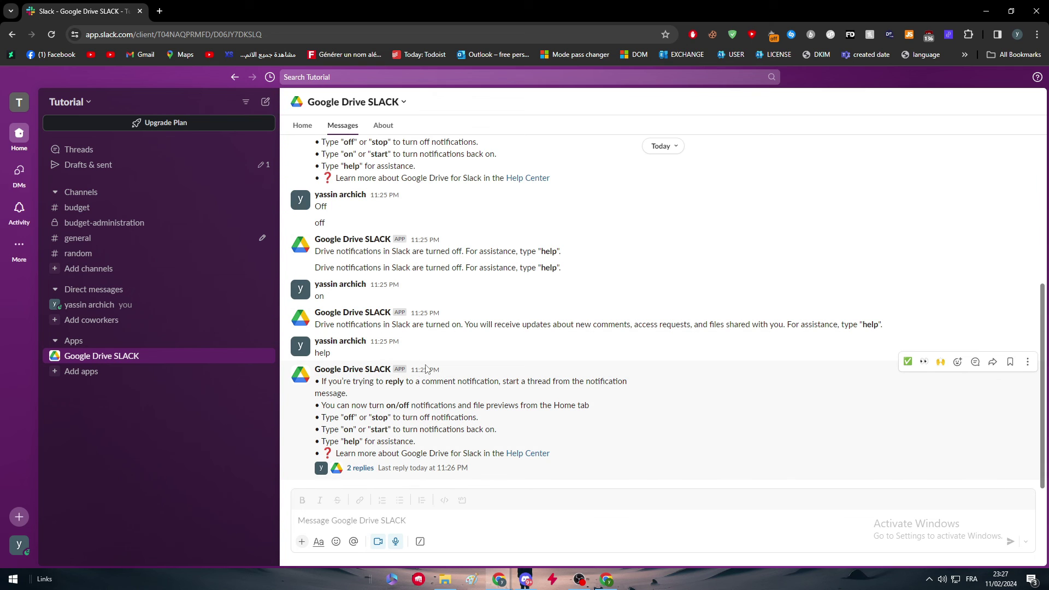
scroll(427, 377, "up", 5)
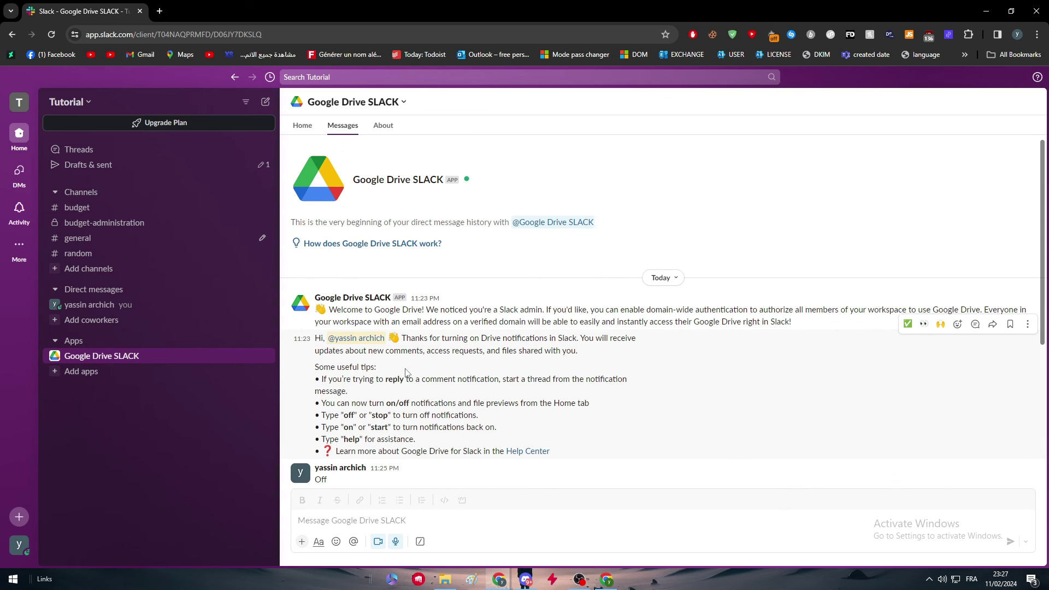